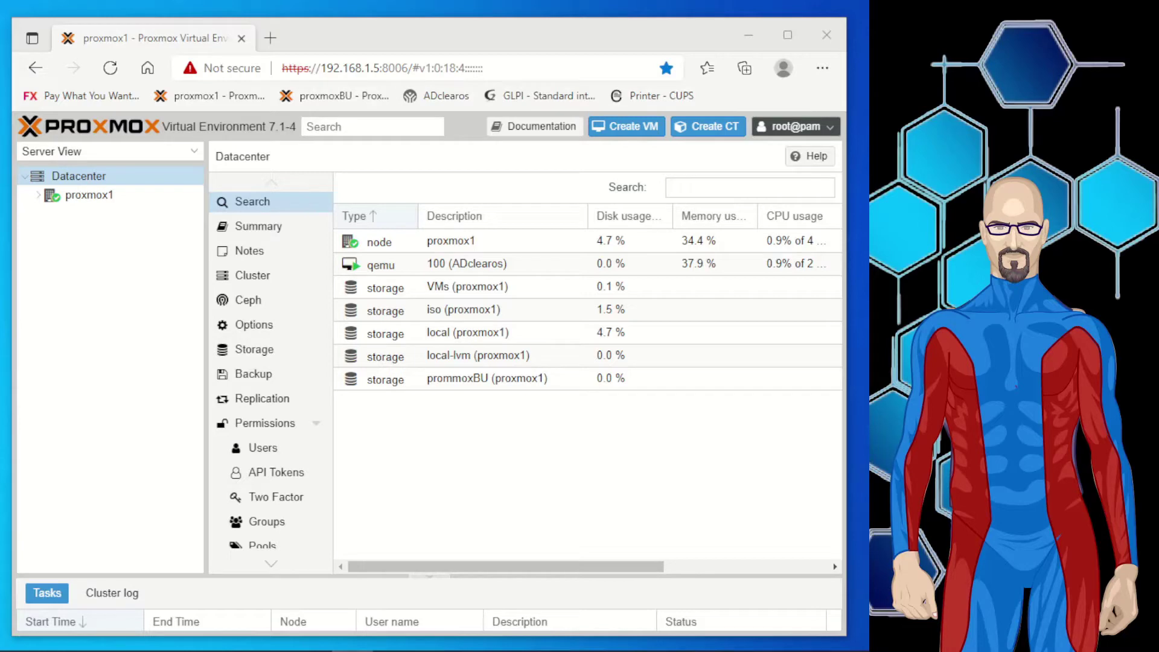
Expand node proxmox1 and start the Create Virtual Machine wizard on it.
left_click(393, 434)
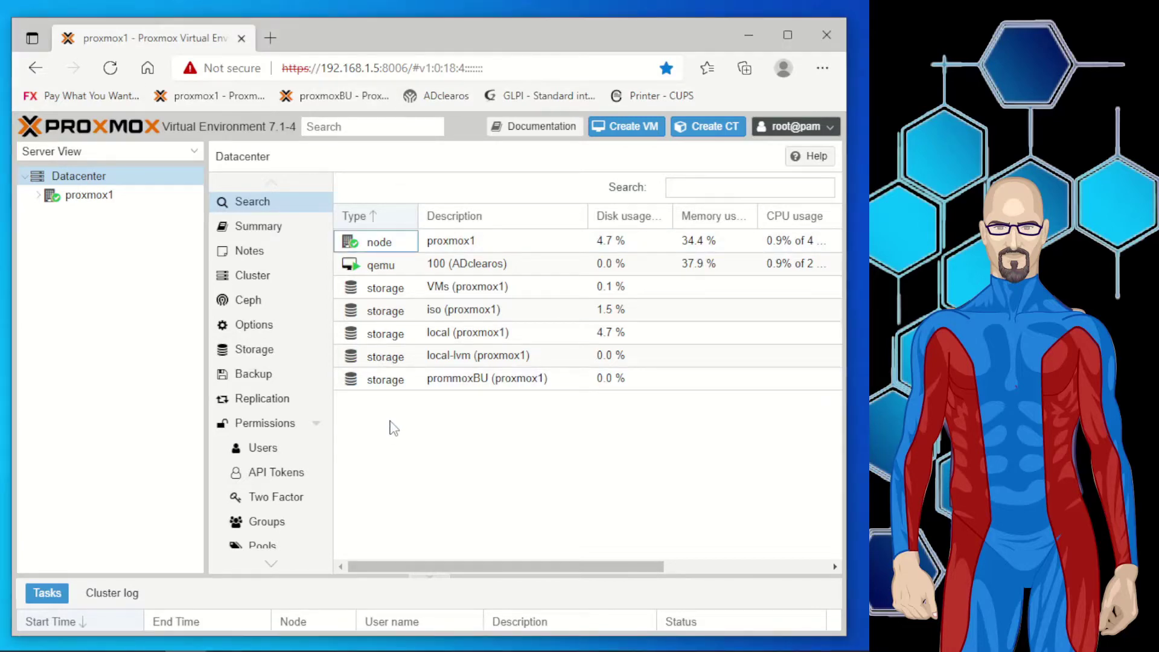
left_click(40, 196)
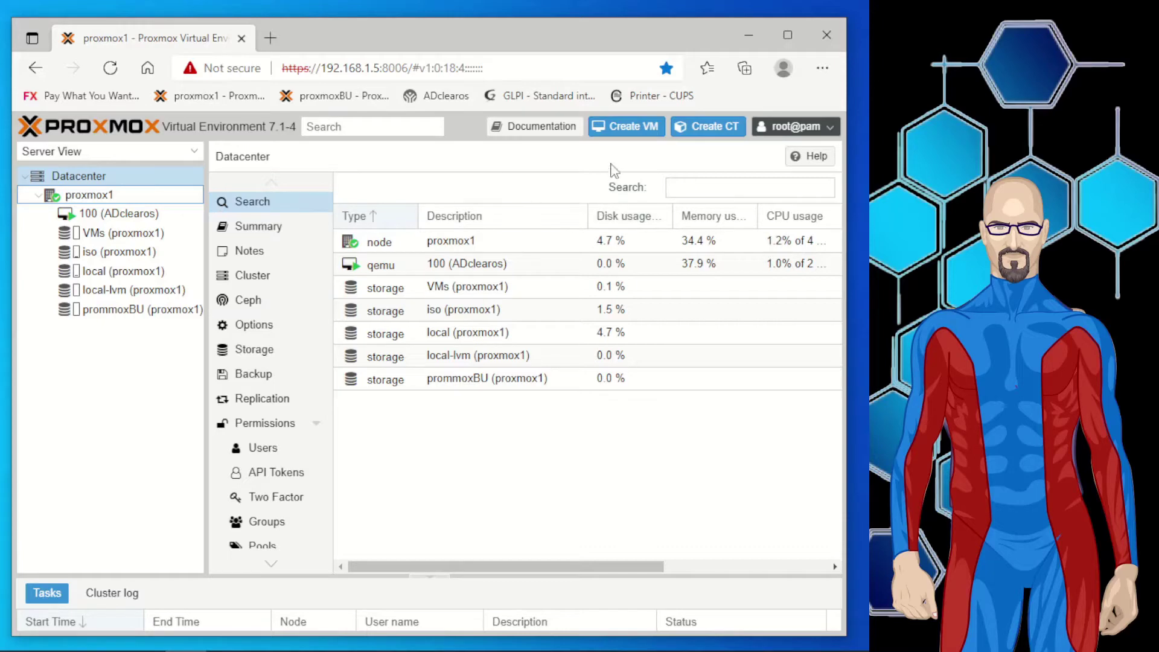
left_click(628, 134)
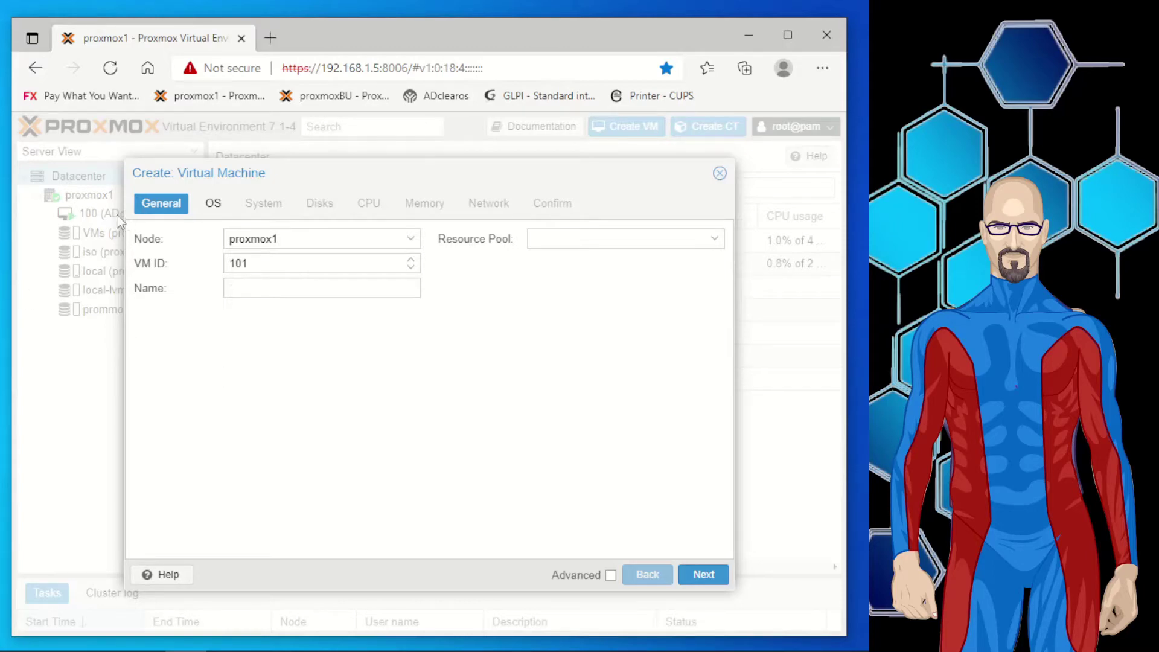
left_click(267, 265)
Give the new VM ID 110 and the name cockpitAD1, then go to the OS tab.
key("BackSpace")
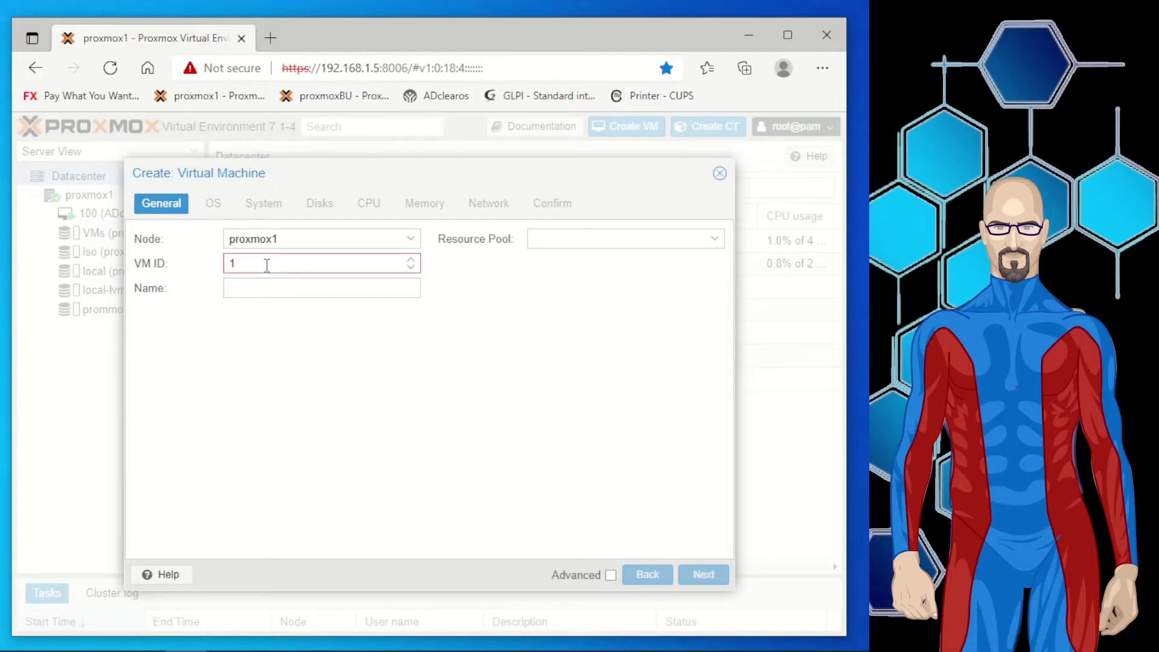
type("0")
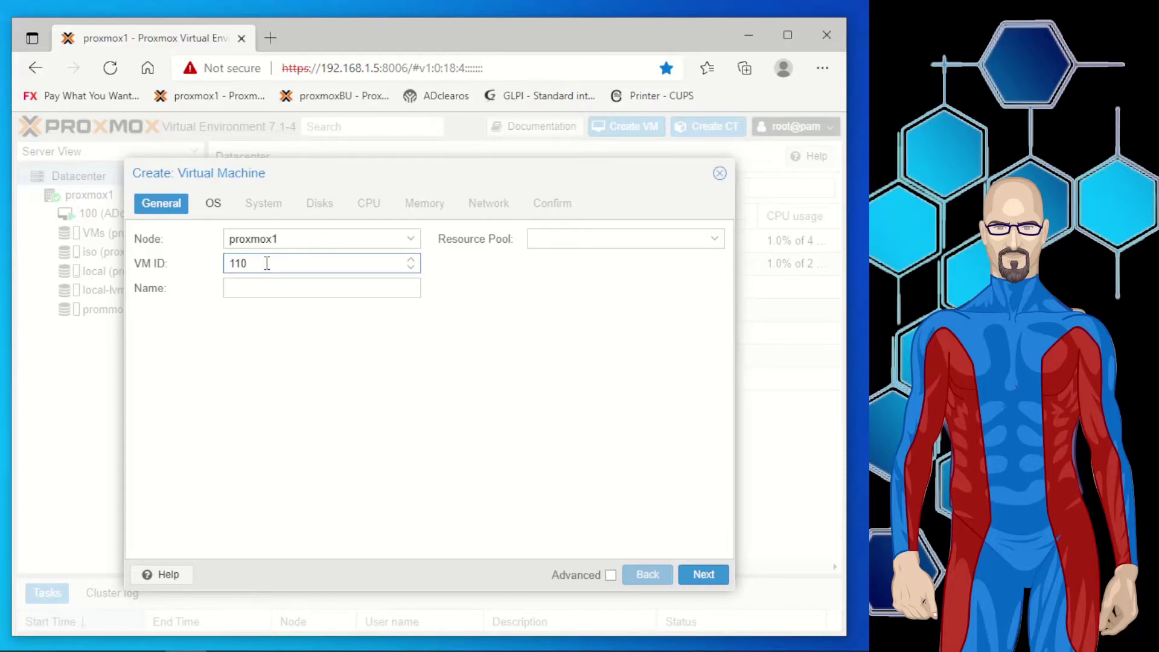
left_click(263, 291)
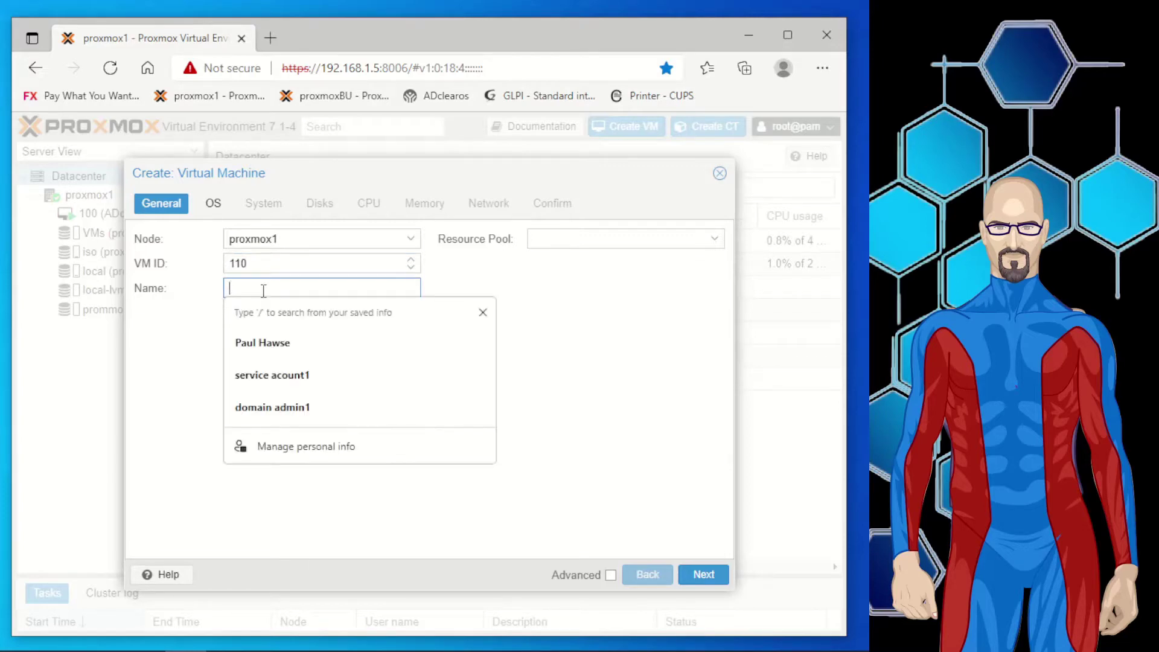
type("C")
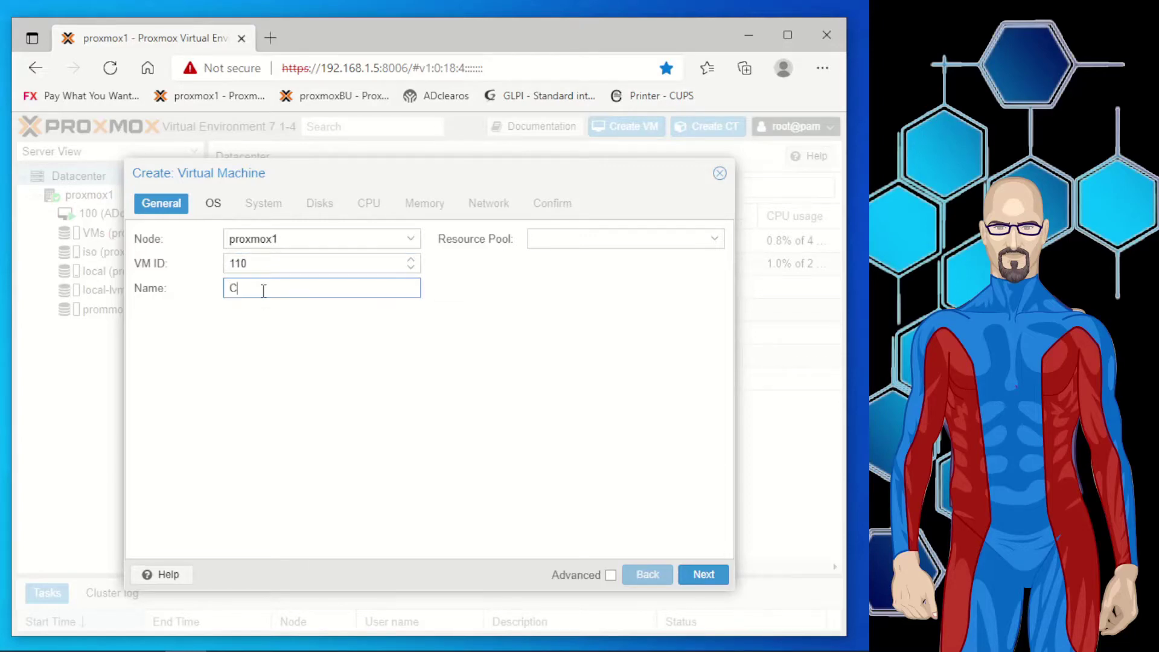
type("ockpitAD")
left_click(240, 288)
key("BackSpace")
type("c")
left_click(688, 577)
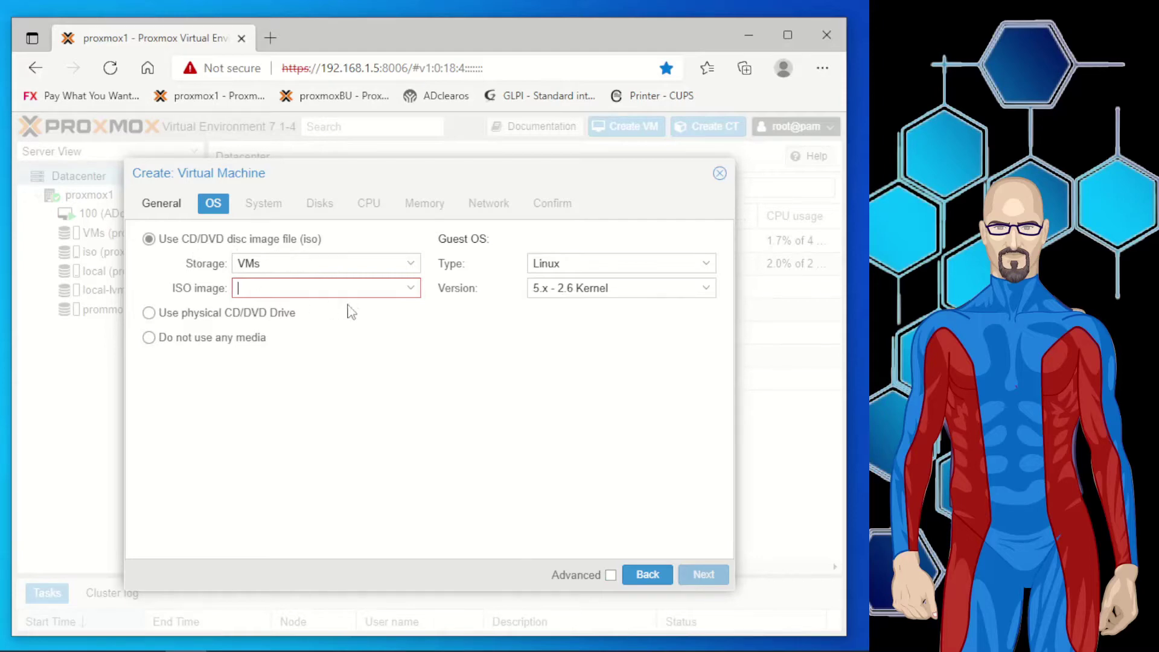
left_click(411, 290)
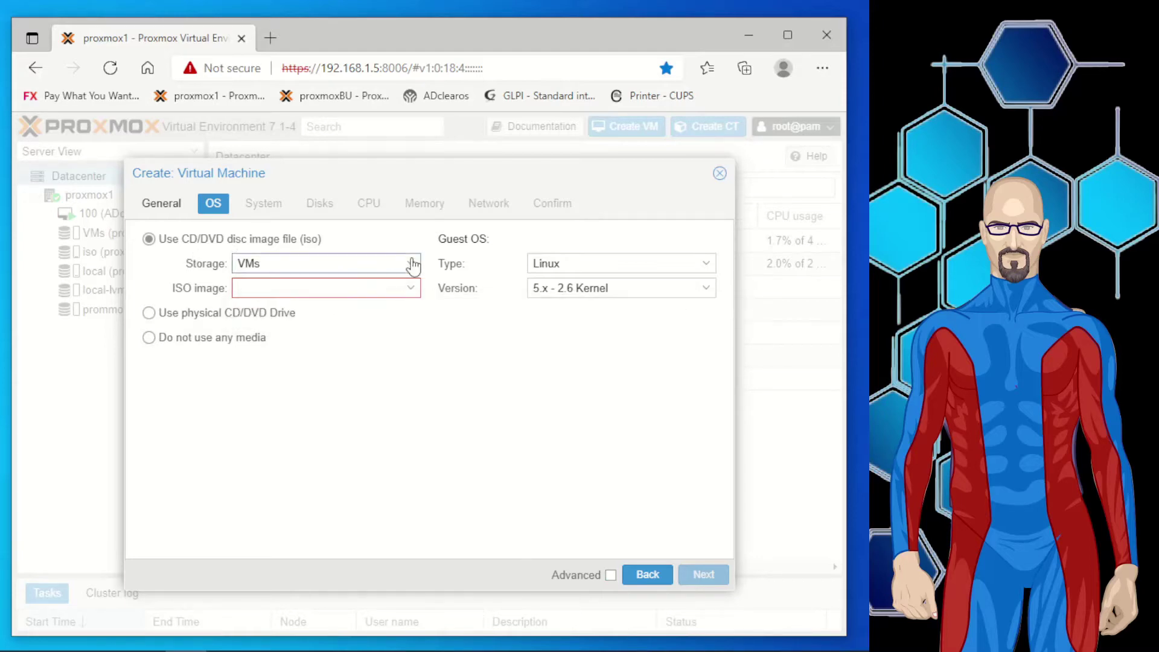
Boot from Fedora-Server-dvd-x86_64-35-1.2.iso on iso storage and advance past System settings.
left_click(409, 263)
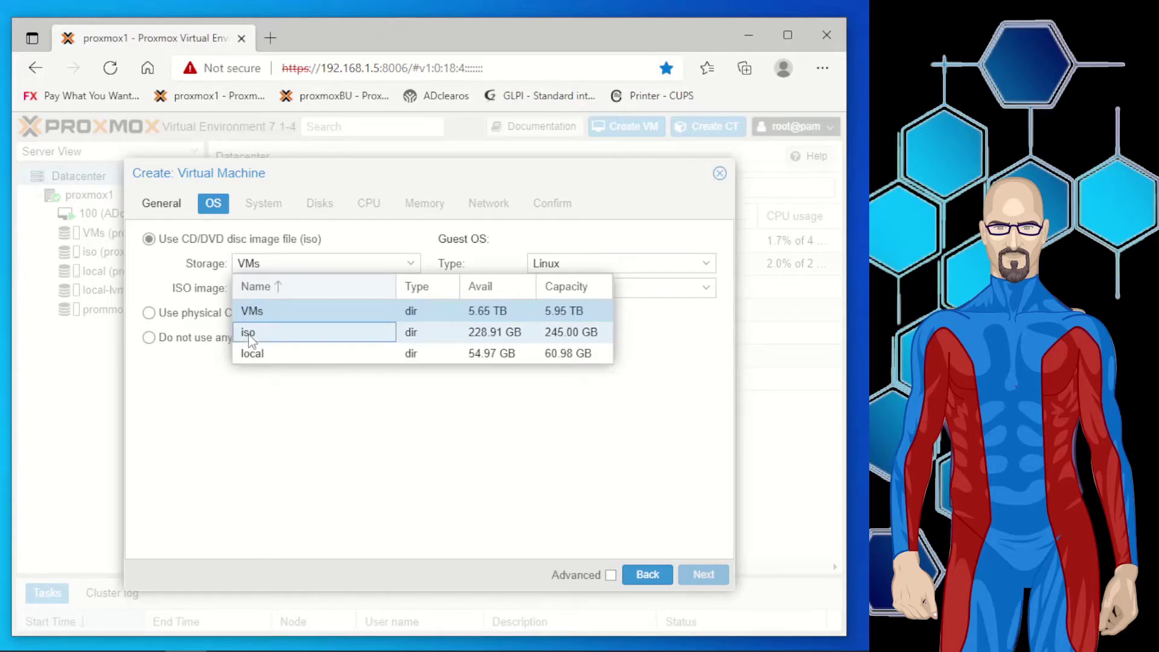
left_click(249, 334)
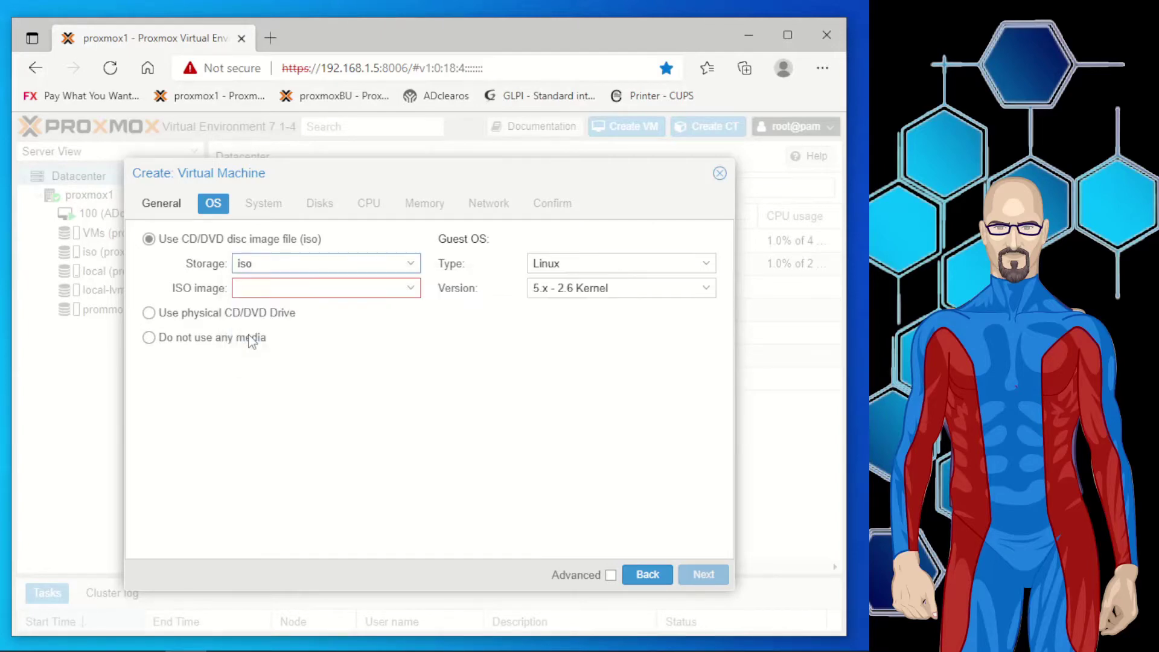
left_click(408, 293)
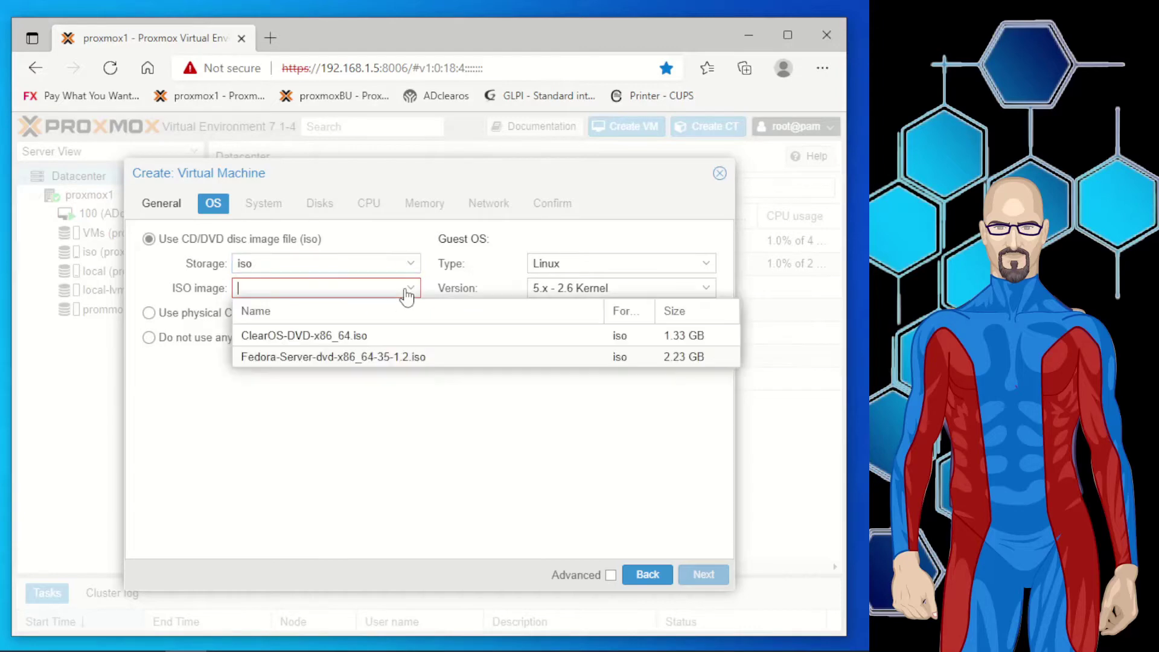
left_click(317, 356)
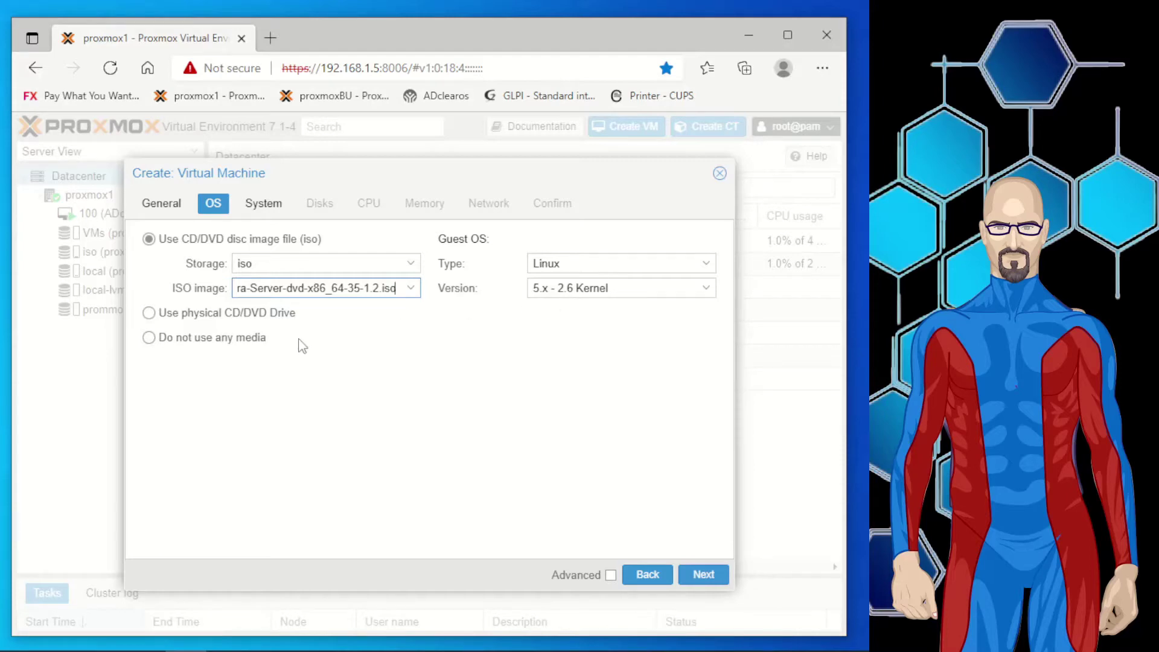
left_click(704, 575)
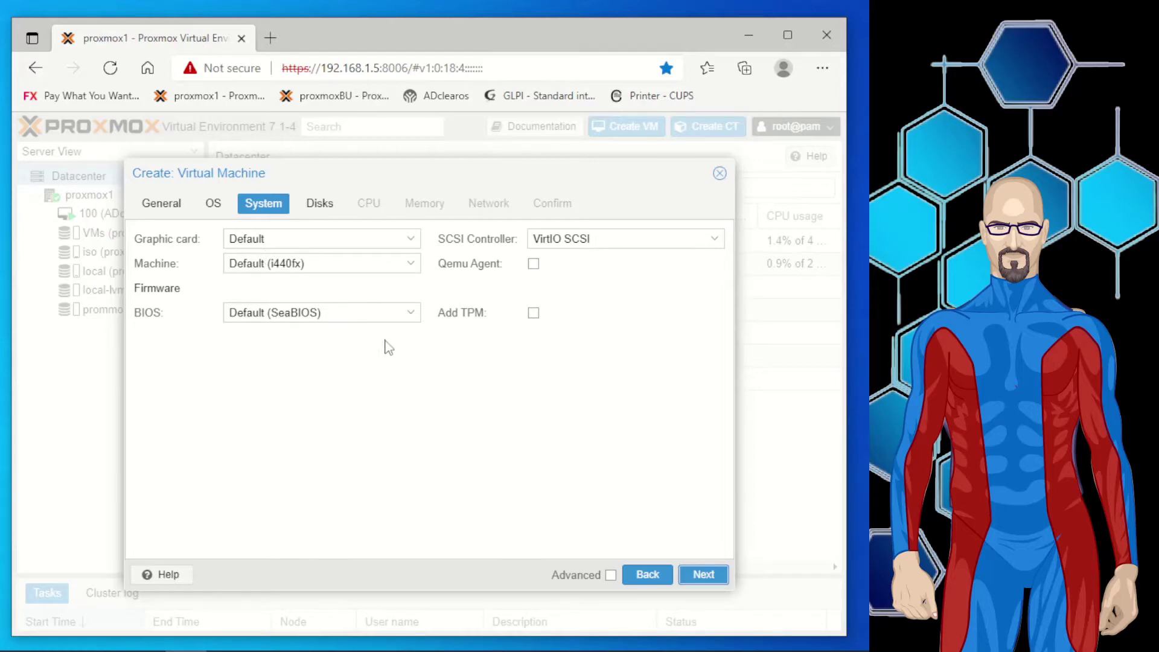
left_click(699, 576)
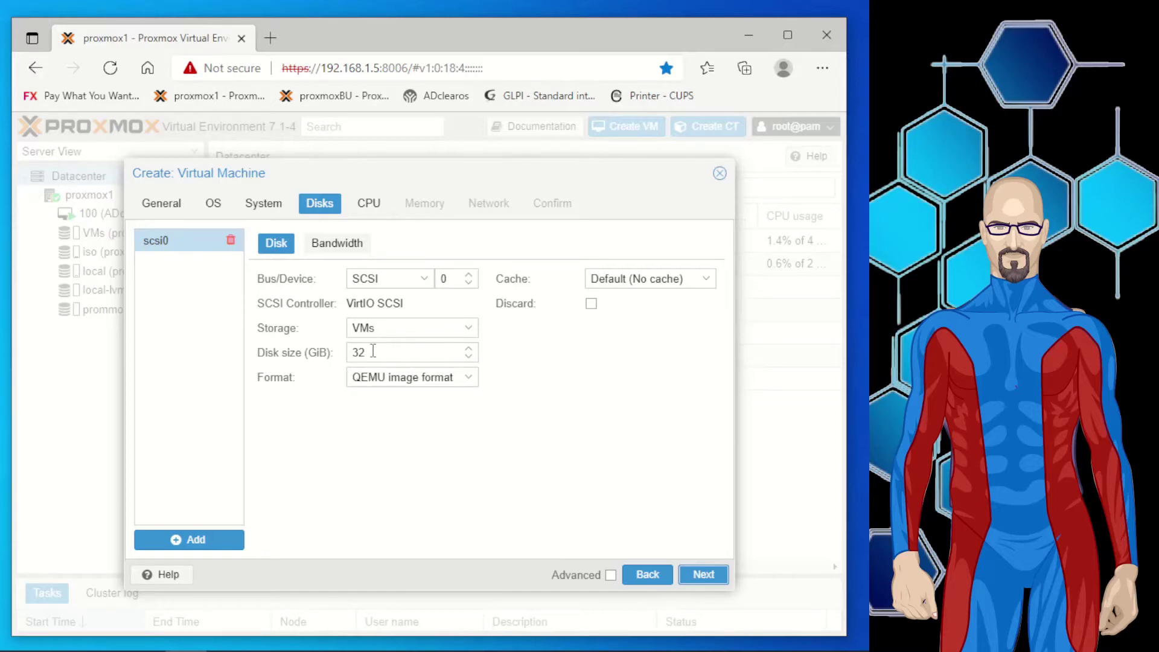
Change the VM disk size from 32 to 100 GiB and continue to CPU settings.
left_click_drag(373, 352, 342, 356)
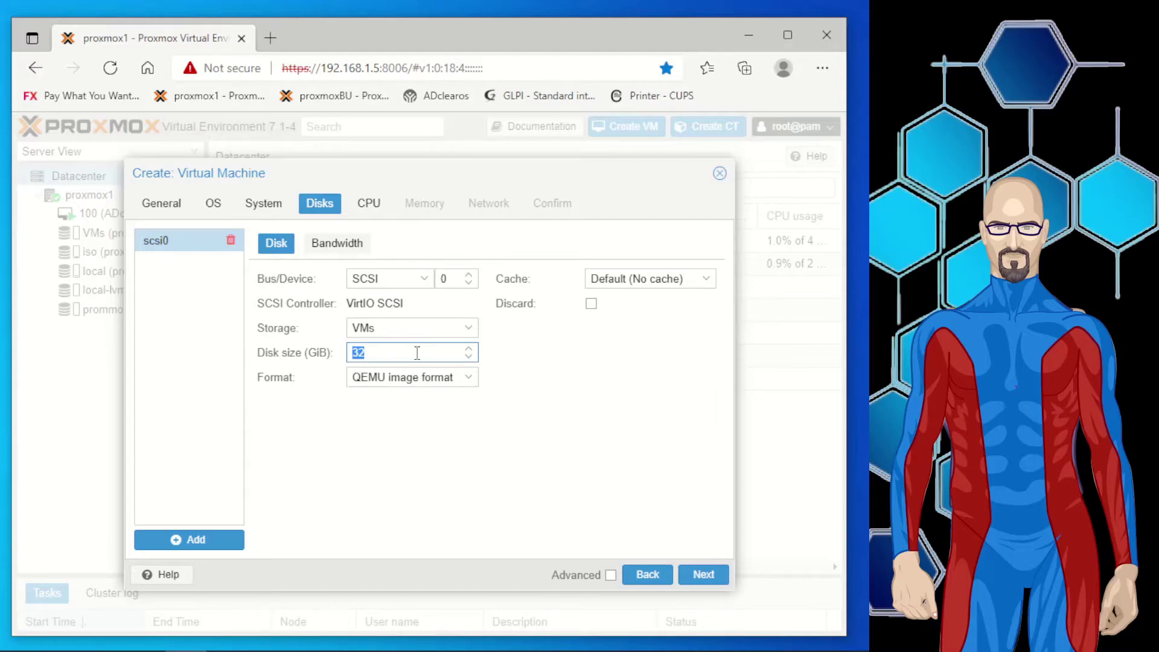
type("100")
left_click(437, 448)
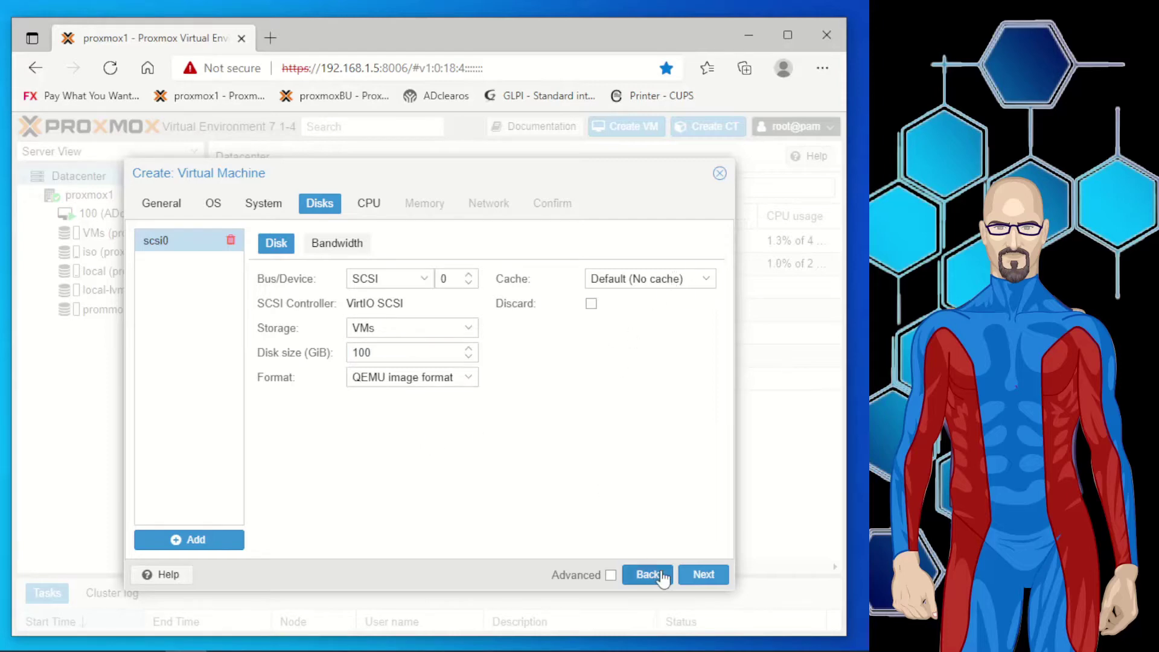
left_click(696, 580)
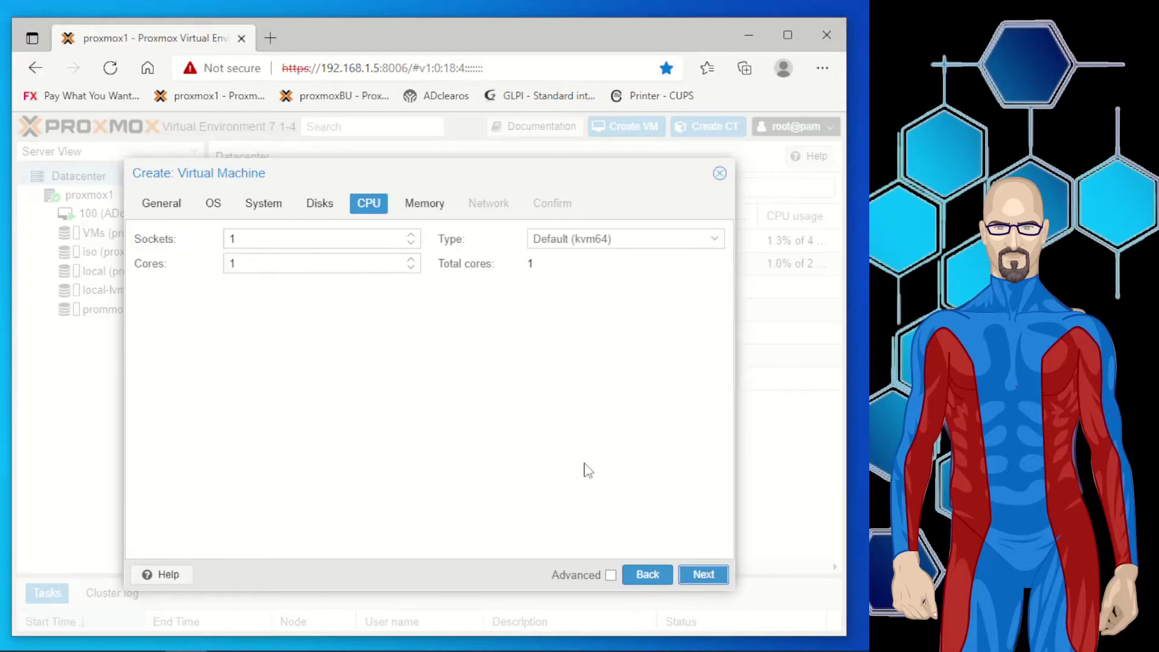
Raise the VM's CPU cores from 1 to 2.
left_click(280, 265)
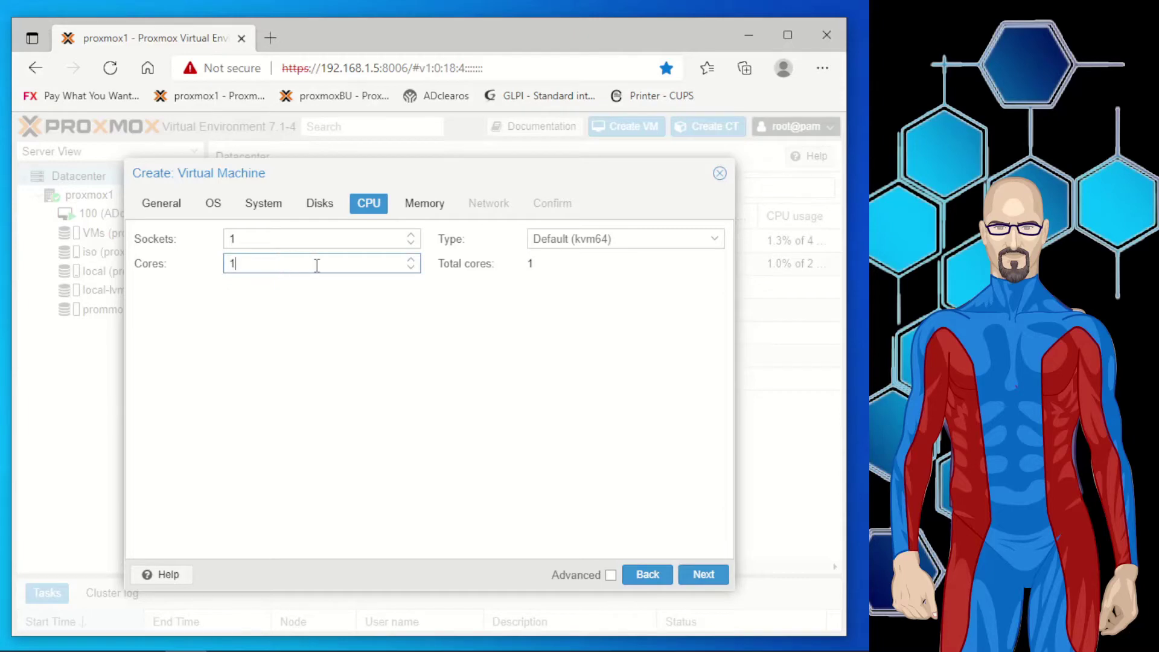
left_click(409, 259)
left_click(460, 316)
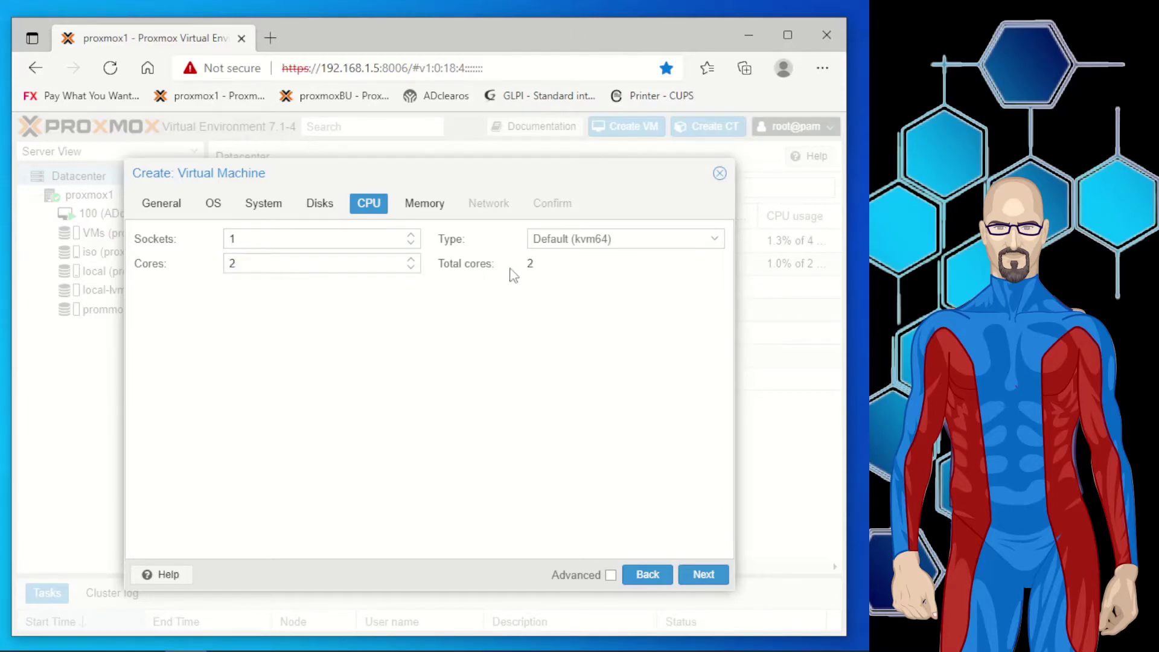
left_click(686, 575)
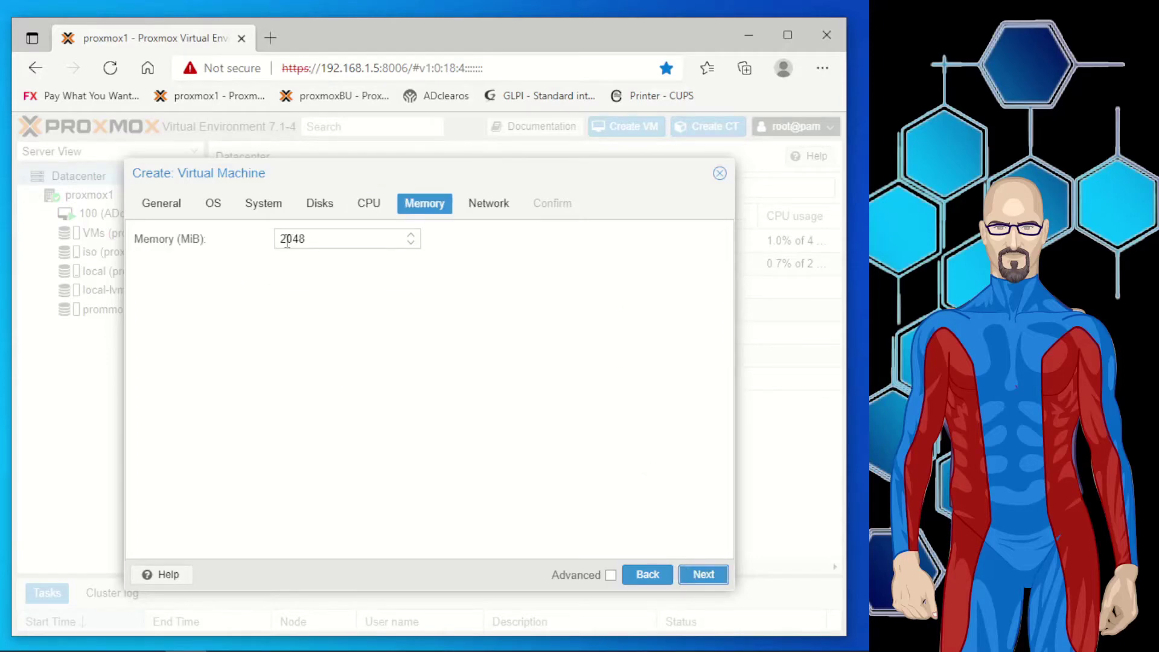
Set memory to 4096 MiB and keep default networking to reach the Confirm summary.
left_click_drag(312, 239, 240, 233)
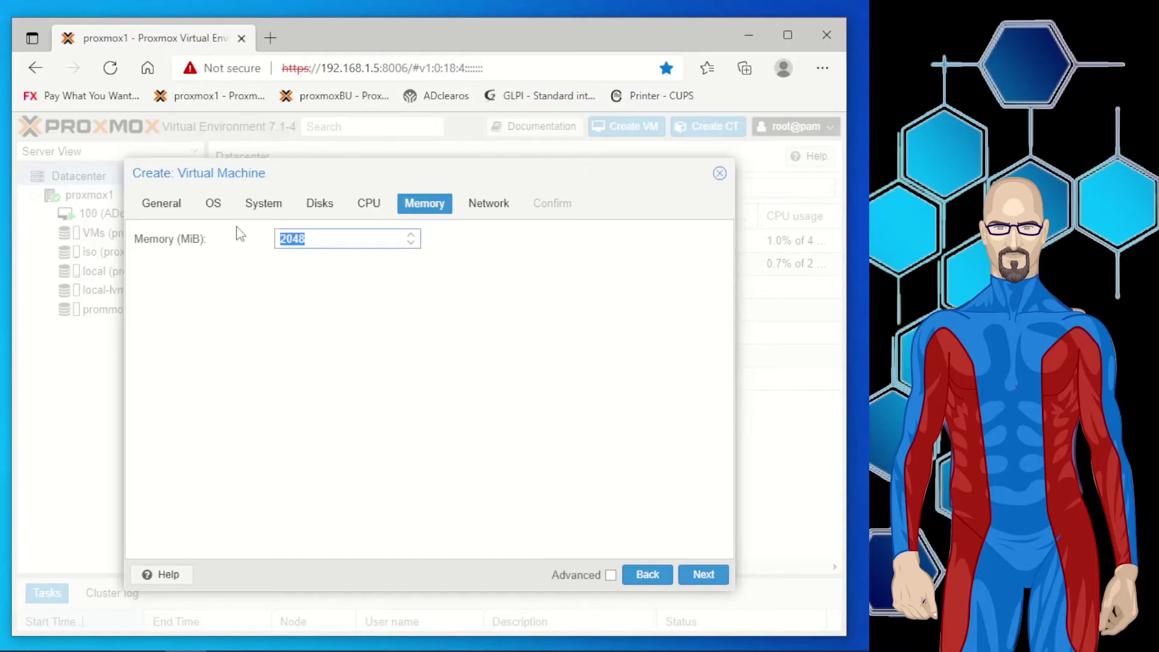
type("4096")
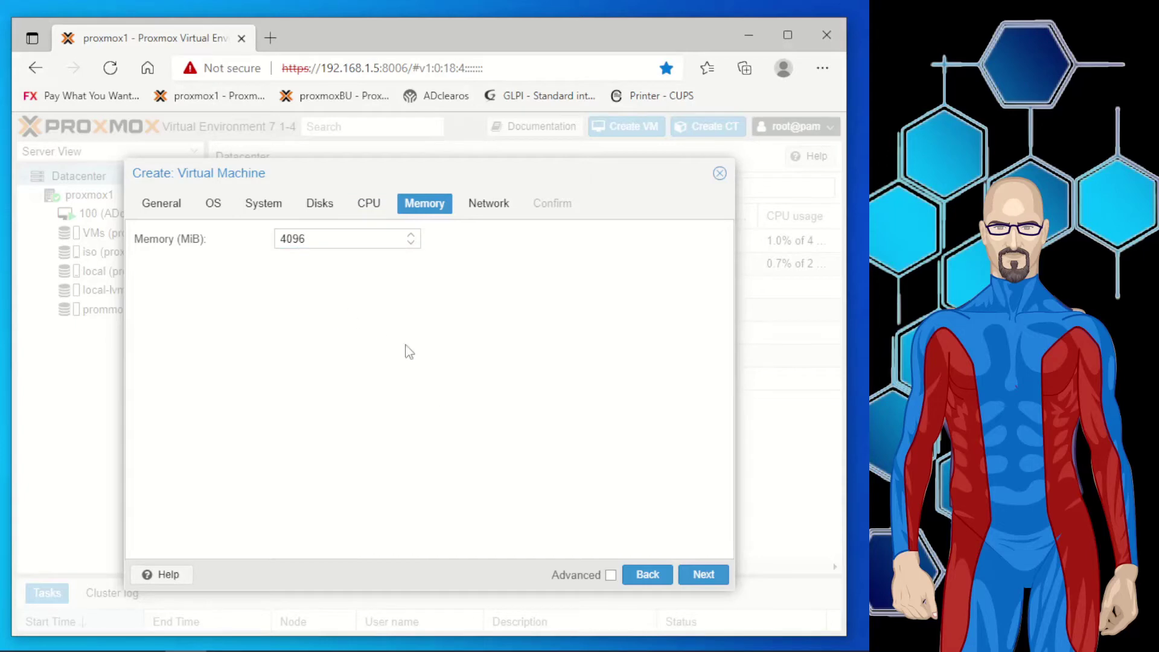
left_click(691, 577)
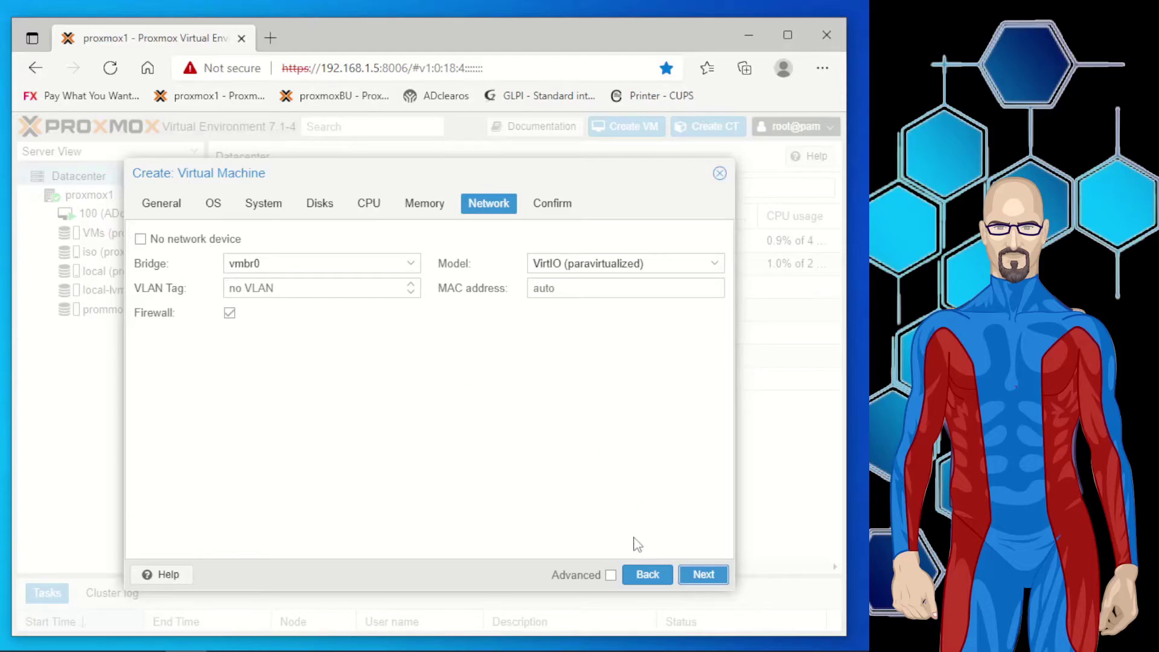
left_click(699, 577)
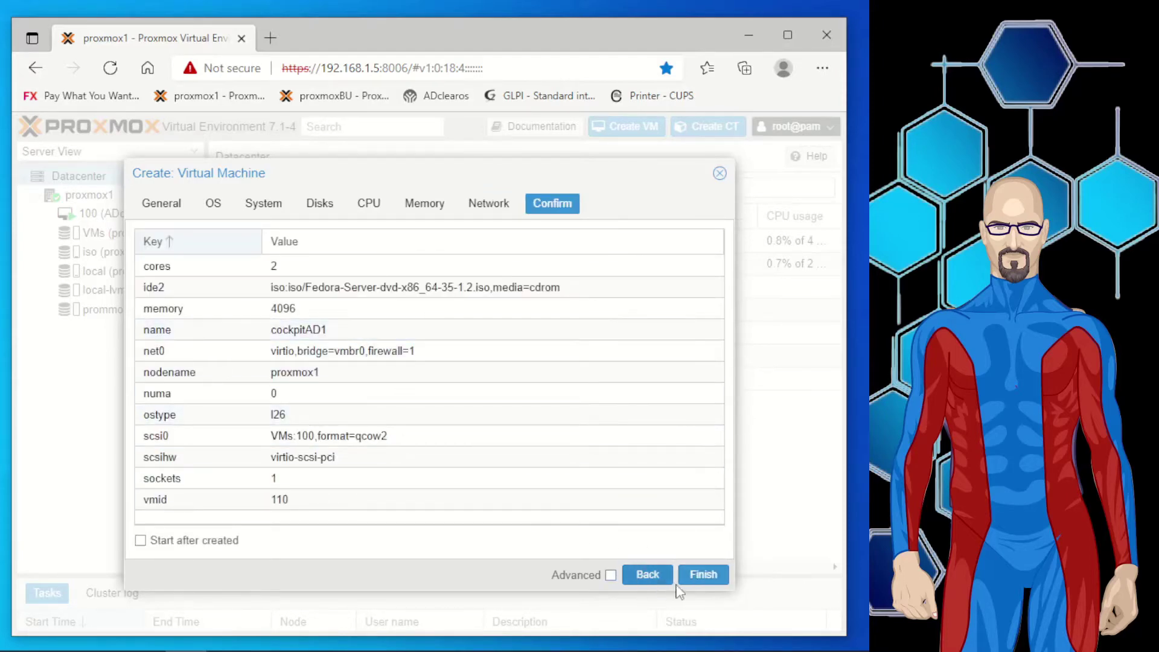
Finish the wizard to create VM 110, cockpitAD1.
left_click(703, 575)
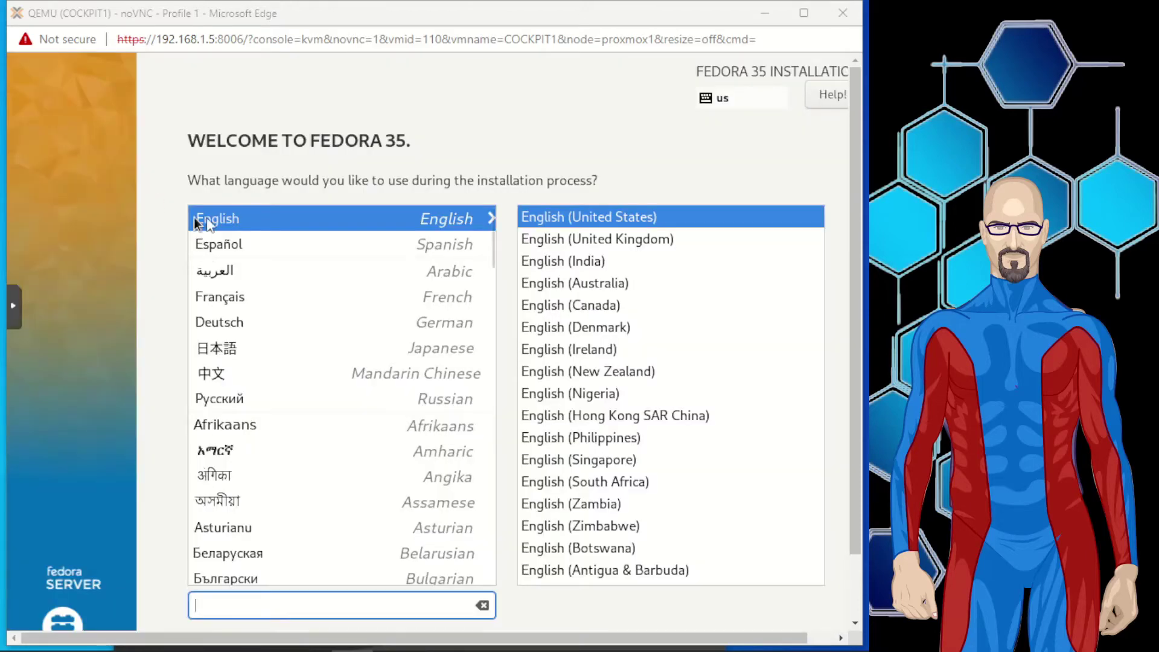
Keep English (United States) as the Fedora installation language and continue.
left_click(213, 216)
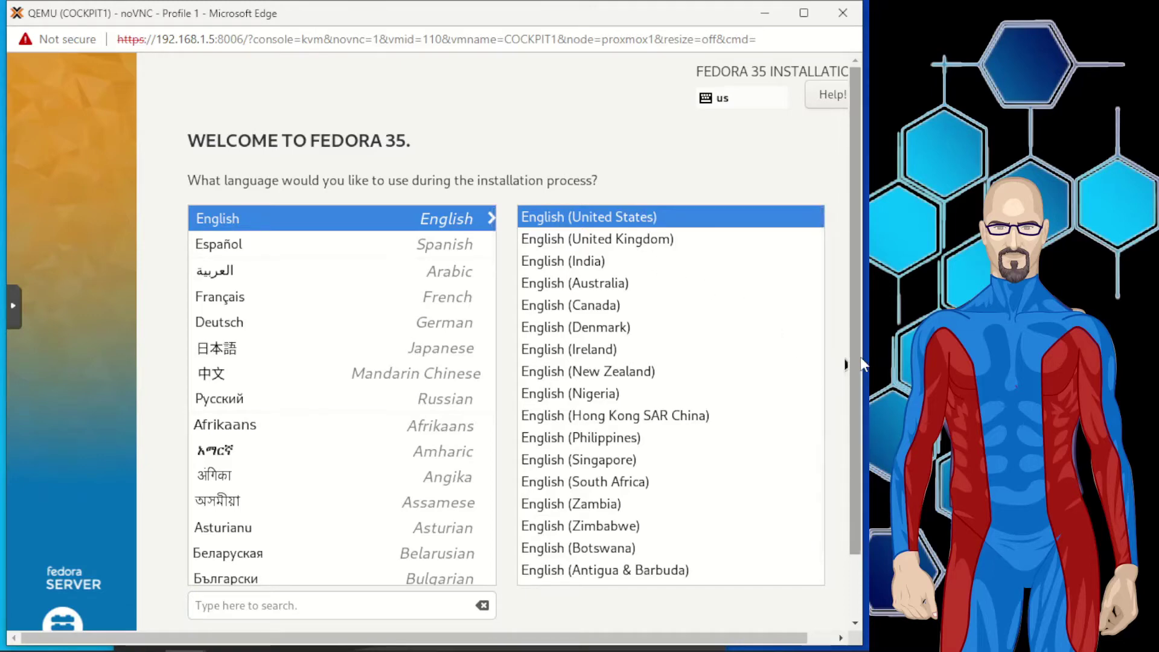
left_click_drag(859, 360, 864, 539)
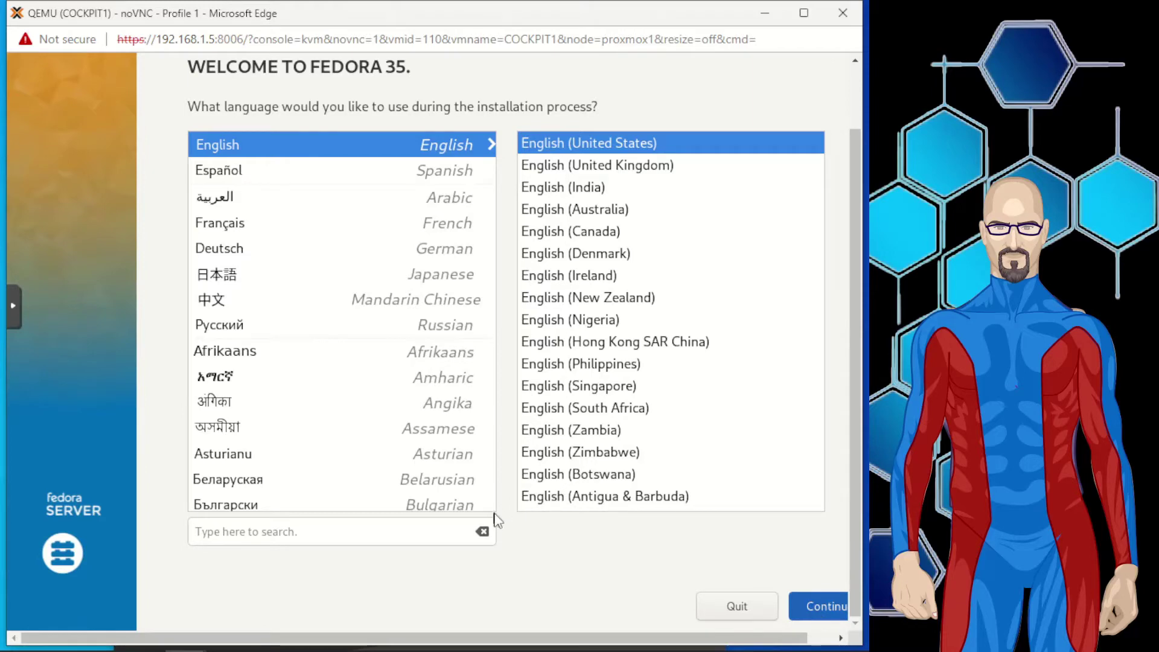
left_click(837, 619)
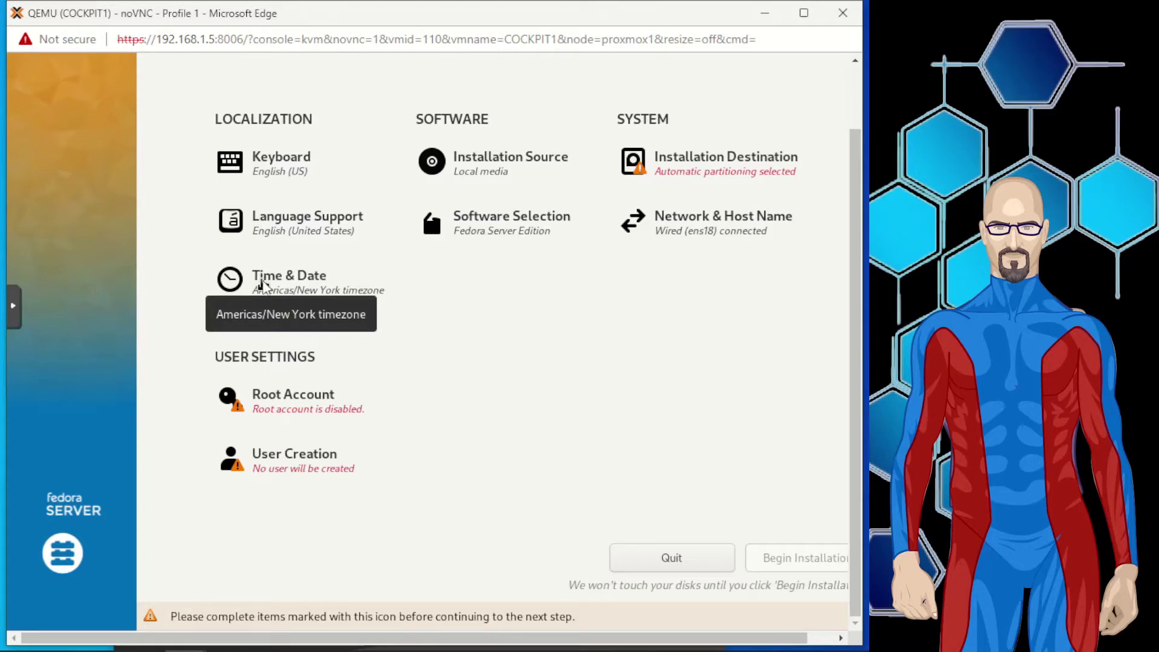
Set the time zone to Americas/Vancouver with network time off and an AM/PM clock.
left_click(302, 288)
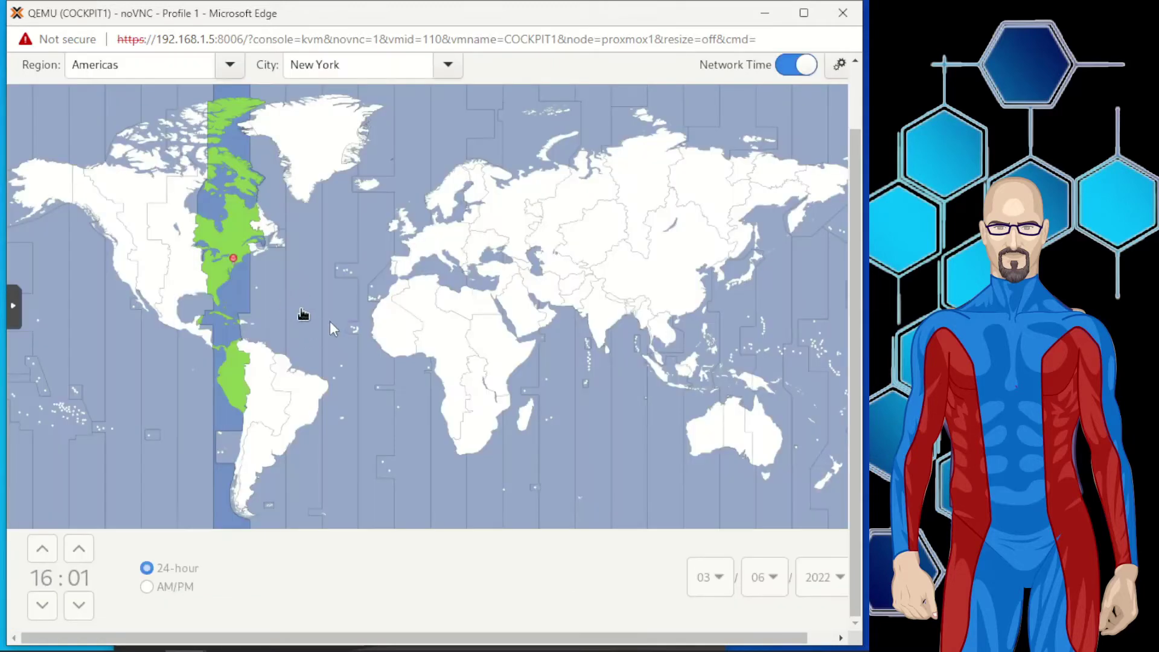
left_click(796, 65)
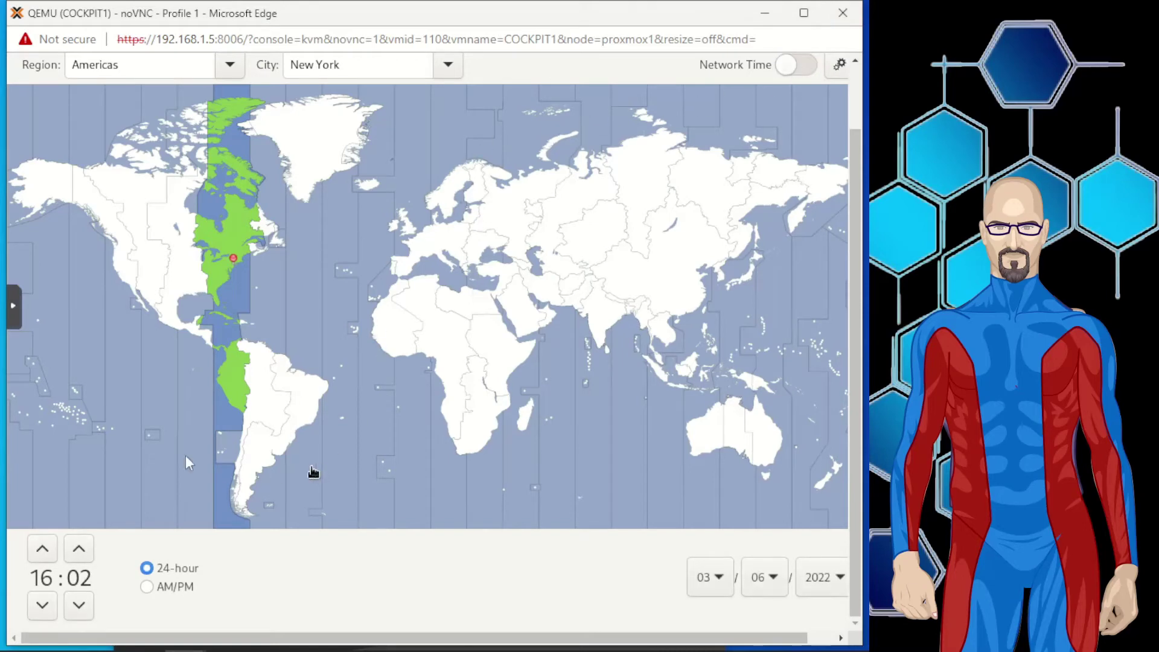
left_click(145, 587)
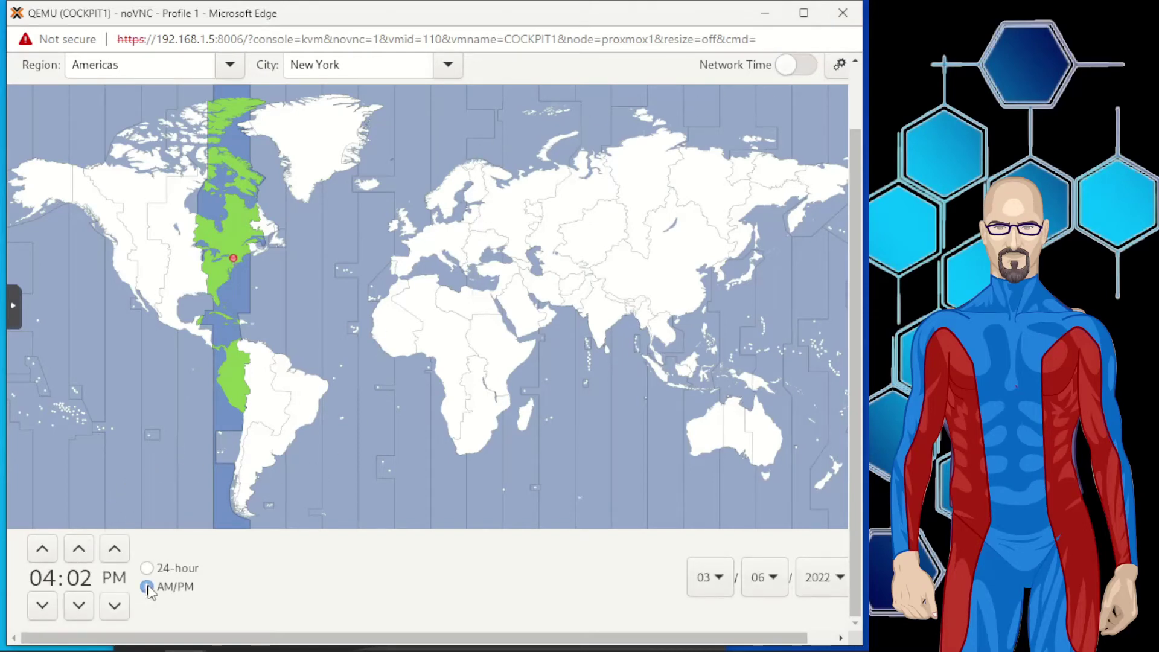
left_click(108, 234)
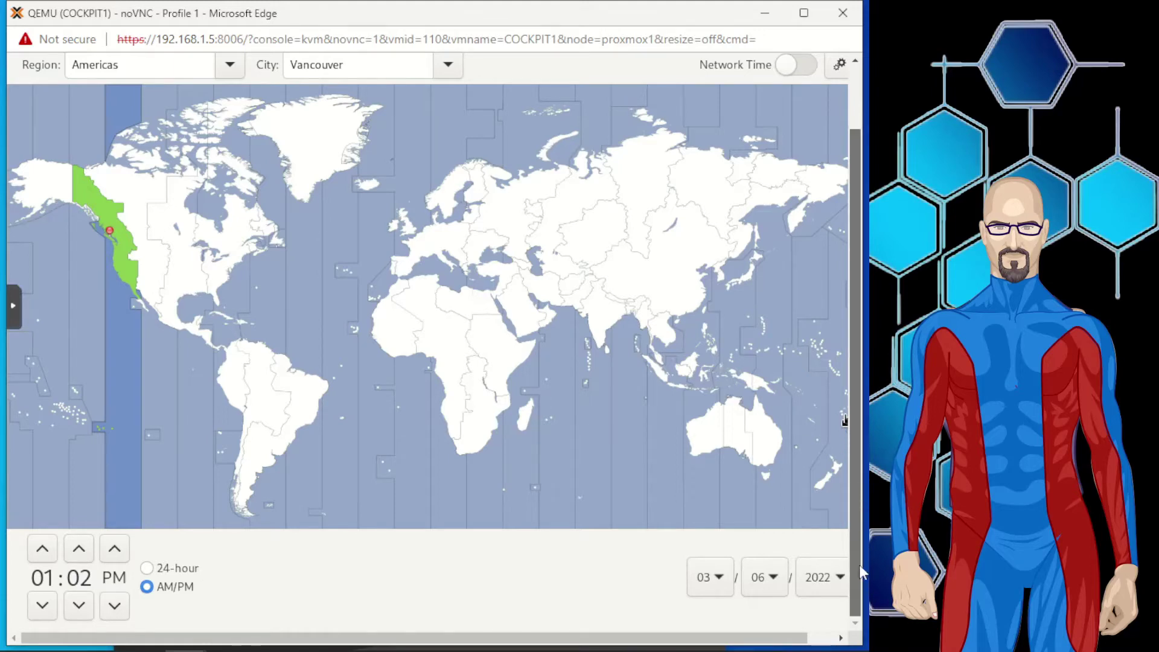
scroll(857, 405, "up", 3)
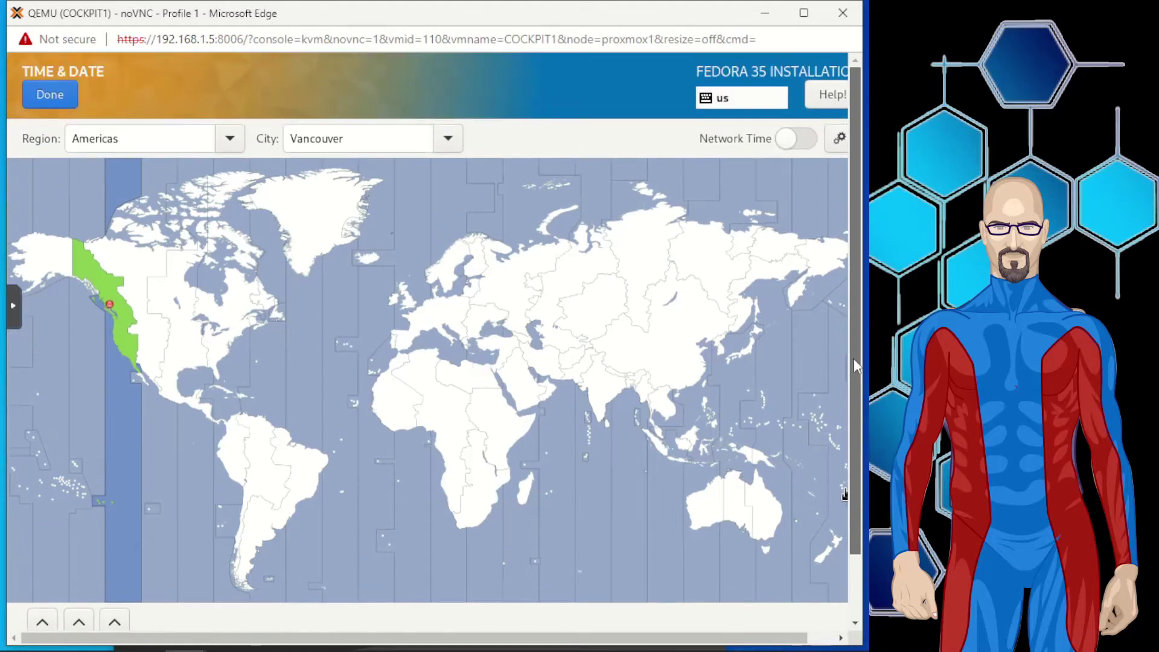
left_click(47, 98)
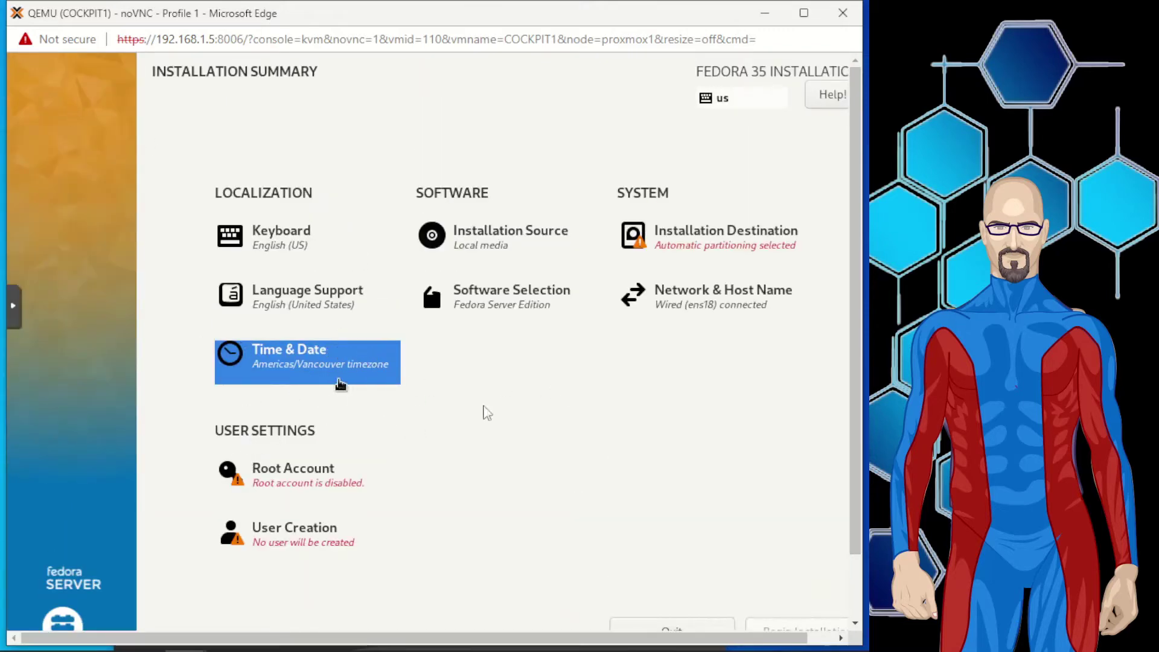
Enable the root account with a confirmed password and allow root SSH login with password.
left_click(250, 482)
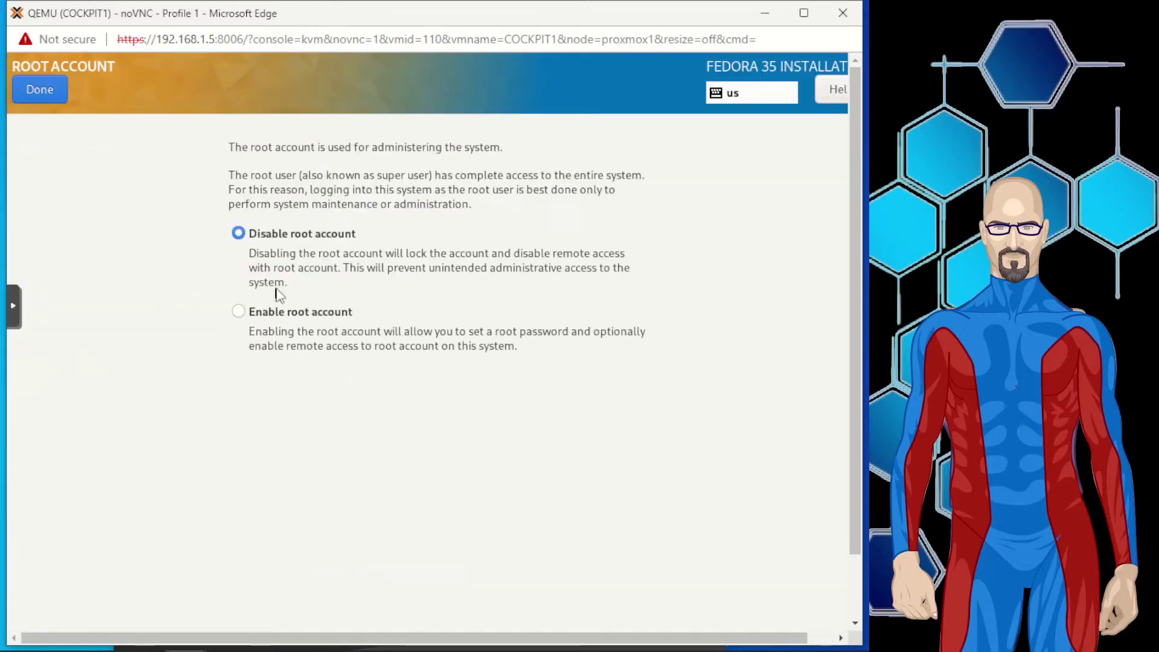
left_click(240, 312)
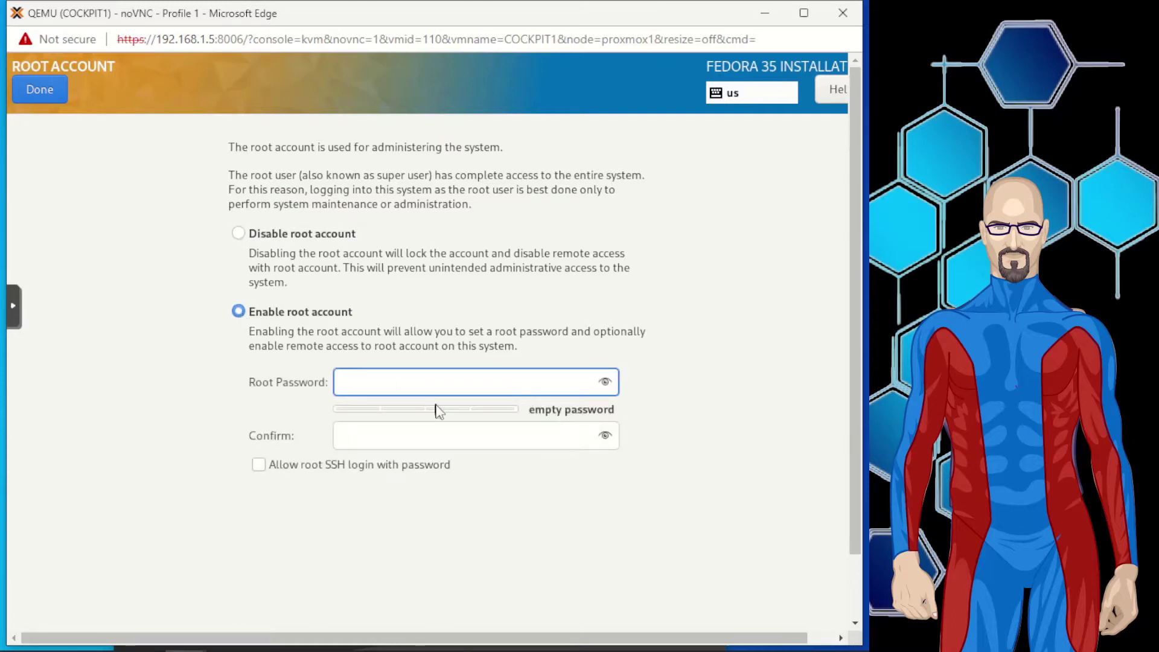
type("•••••••")
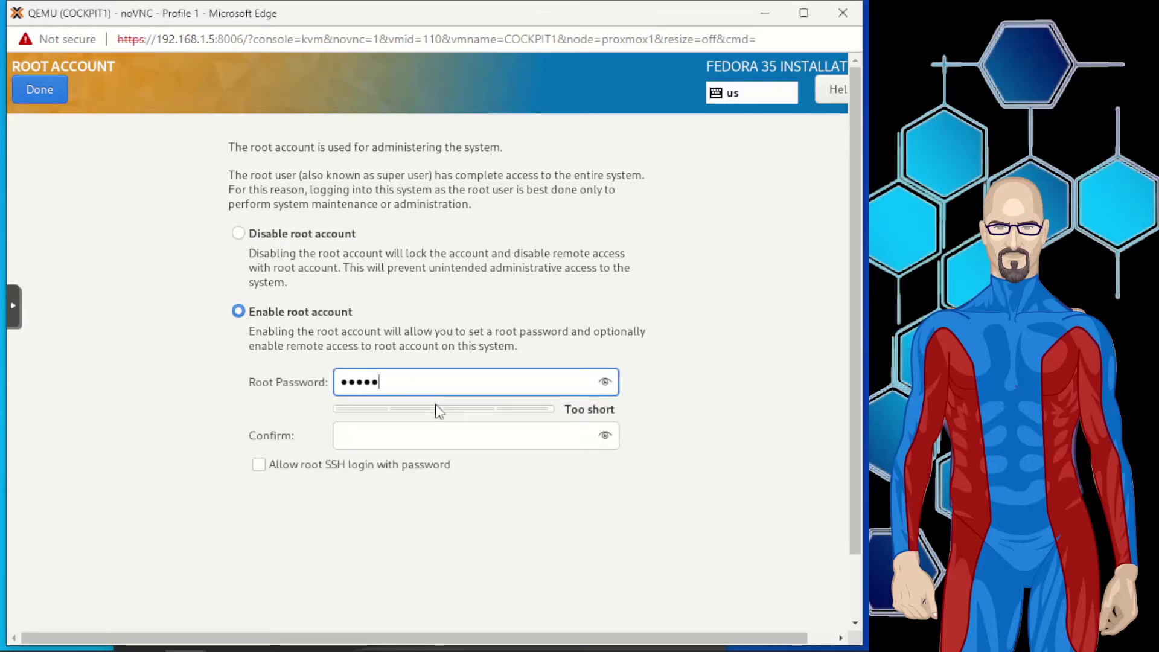
type("••••")
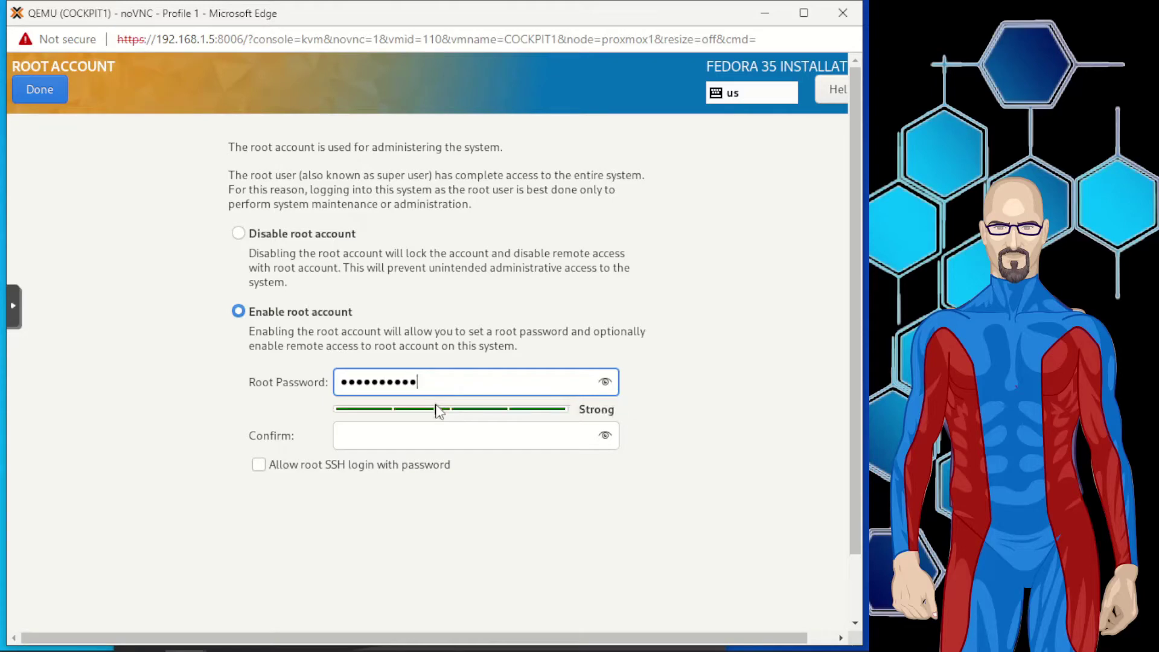
left_click(452, 434)
type("•")
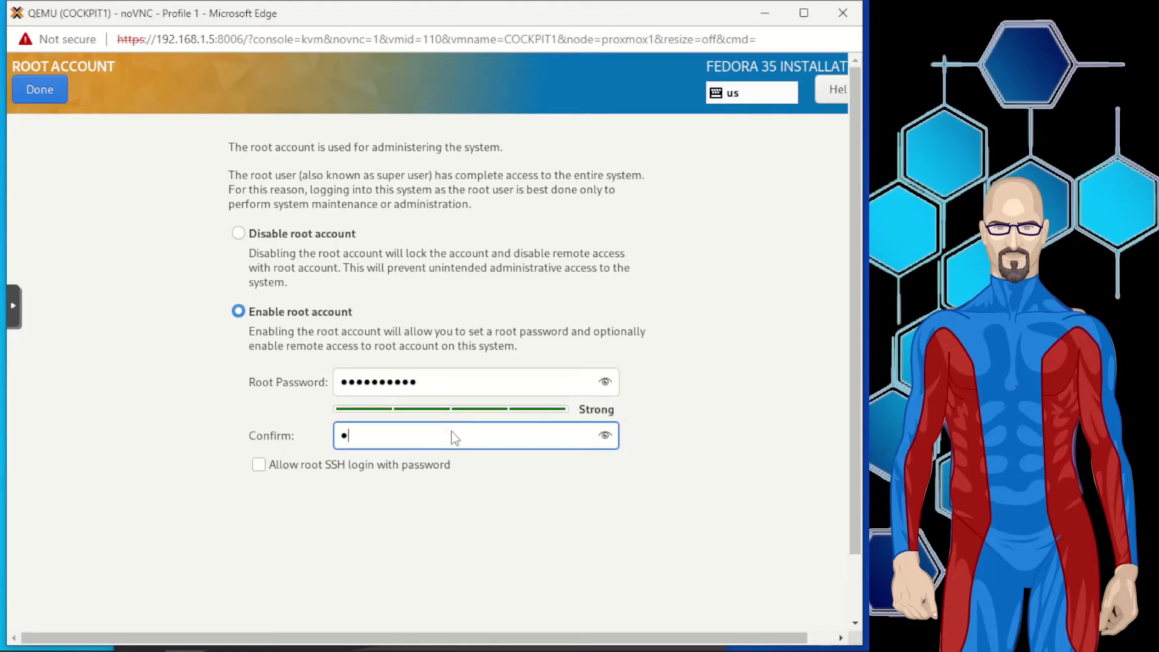
type("••••")
left_click(266, 470)
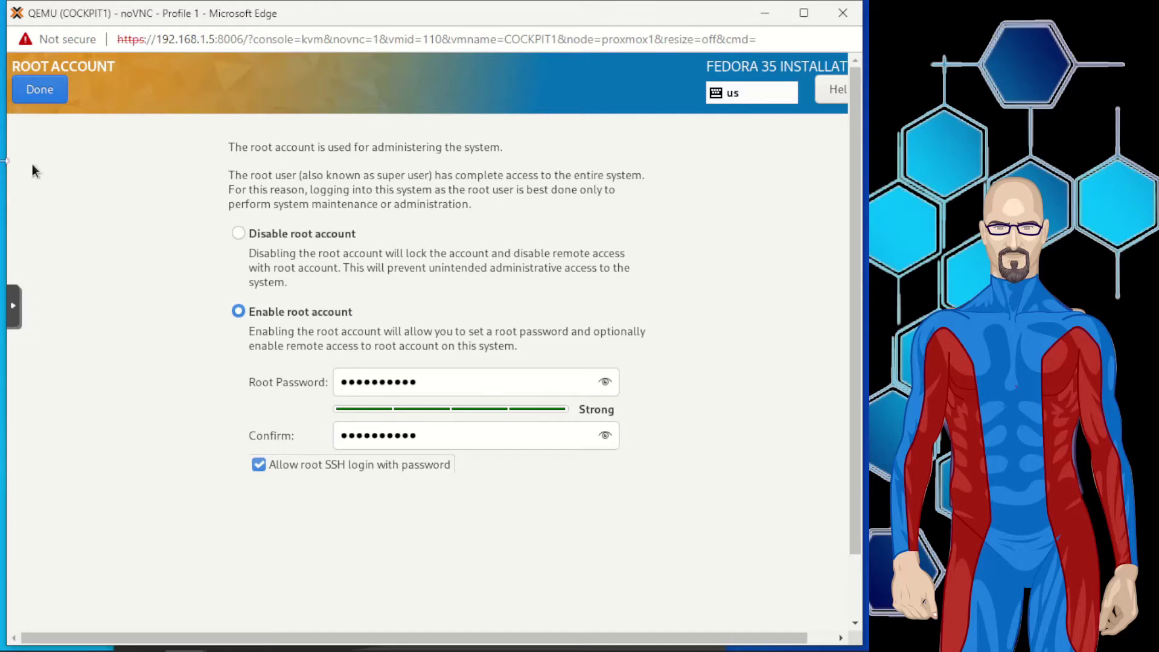
left_click(27, 93)
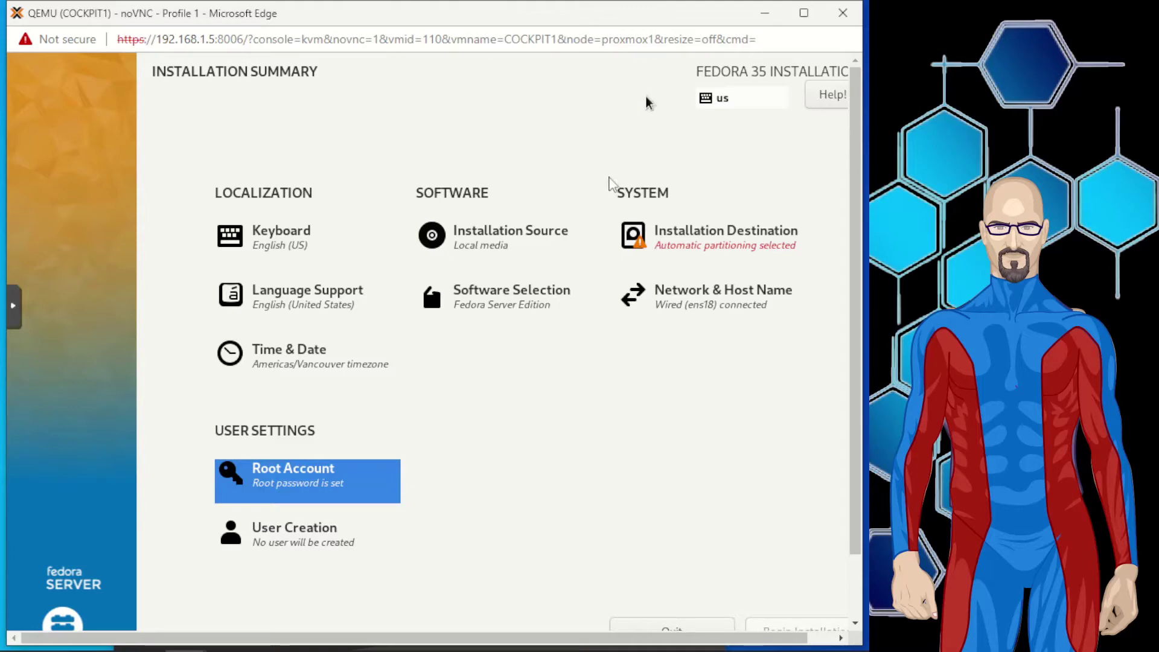
left_click(640, 240)
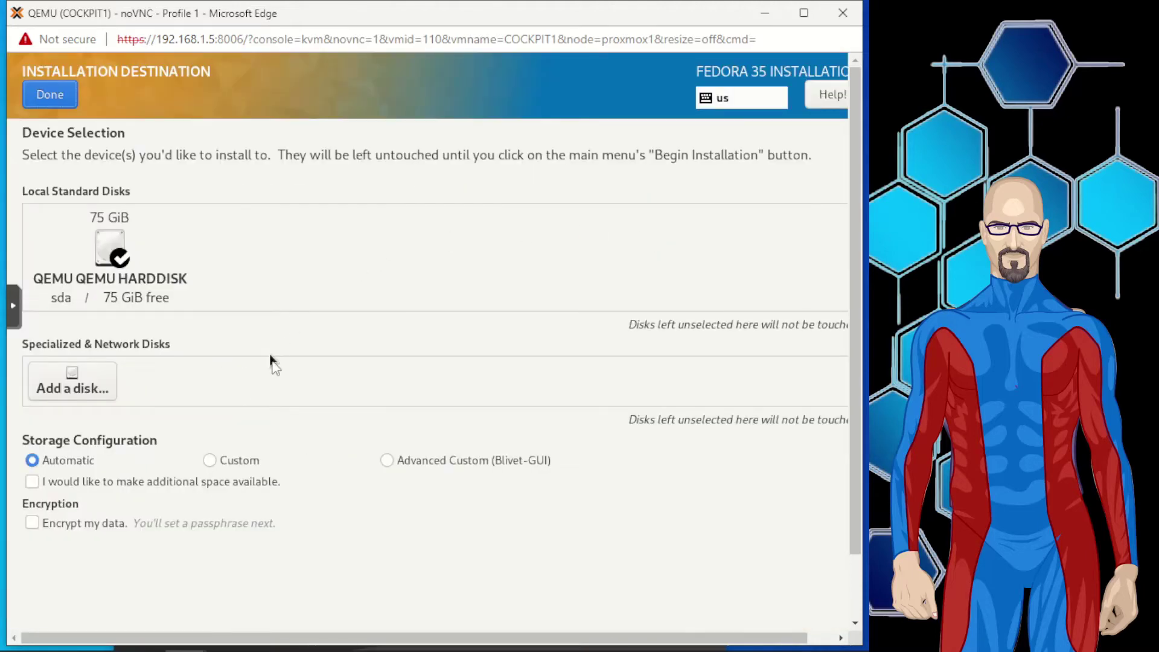
Deselect, then reselect the 75 GiB QEMU hard disk with automatic partitioning.
left_click(104, 247)
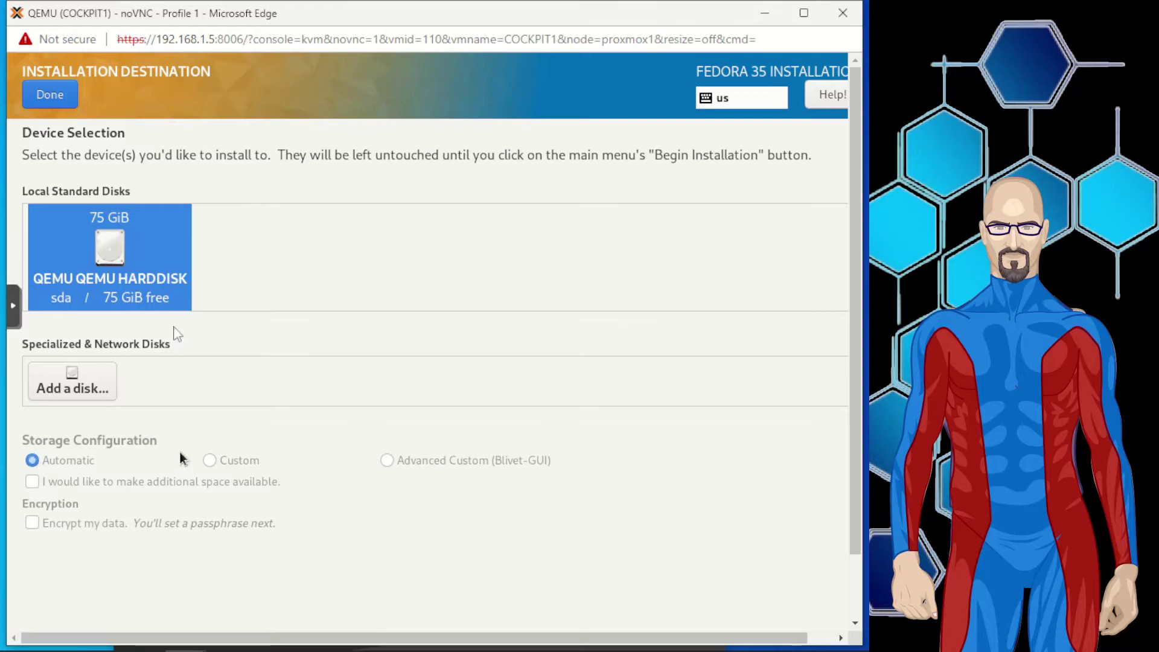
left_click(38, 95)
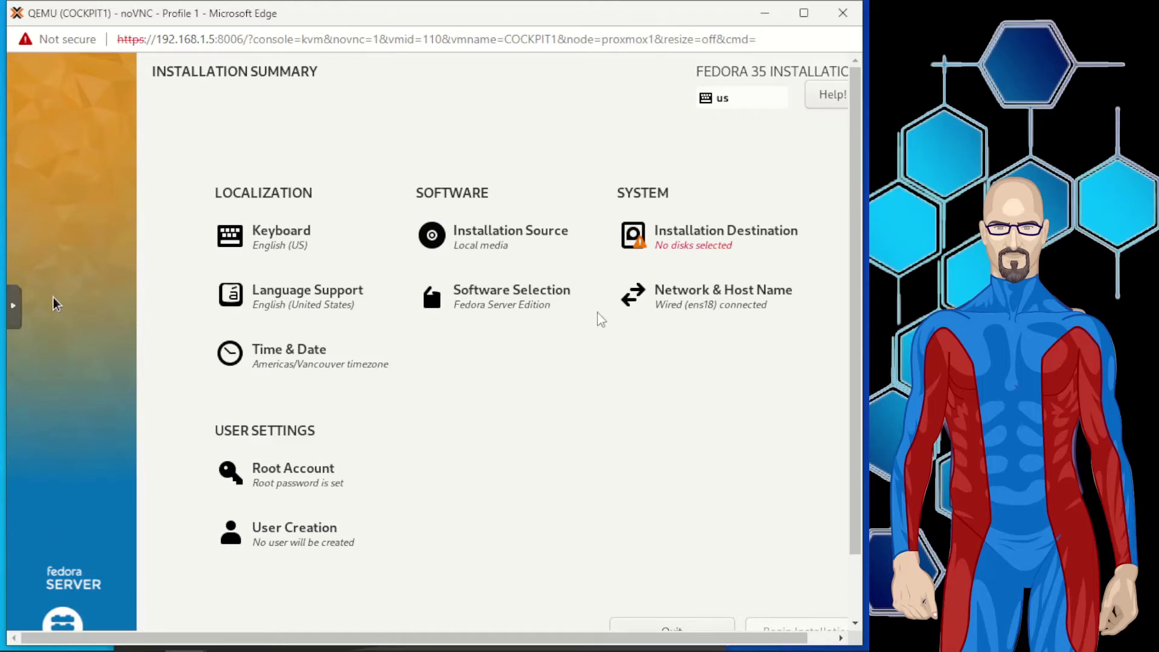
left_click(667, 248)
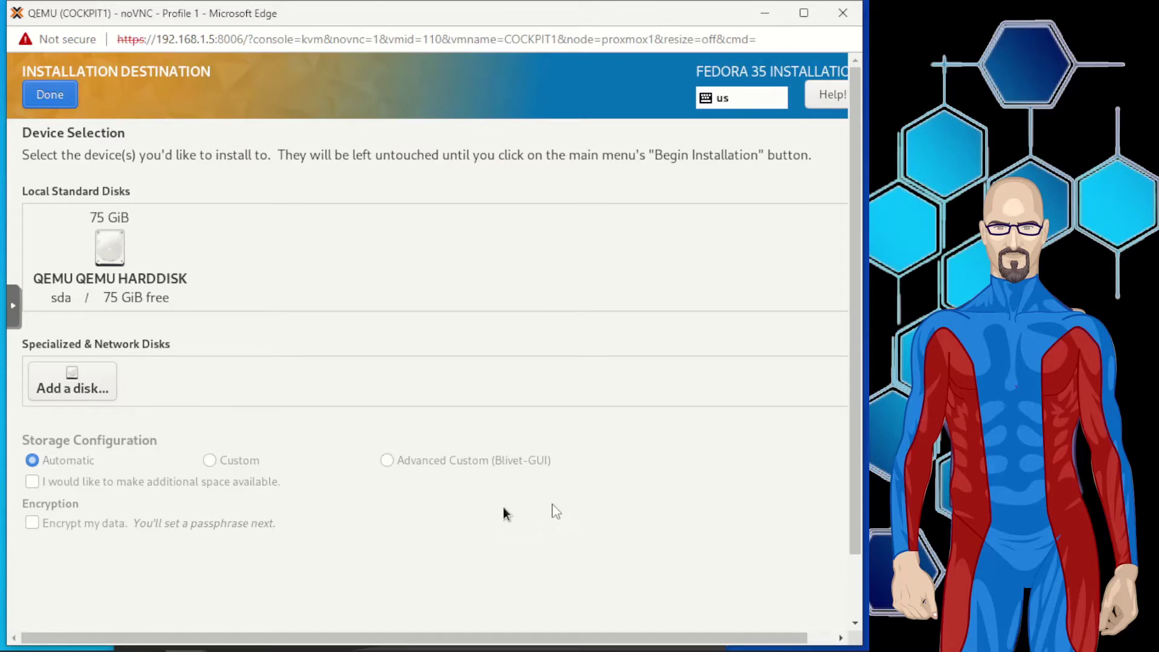
left_click(120, 260)
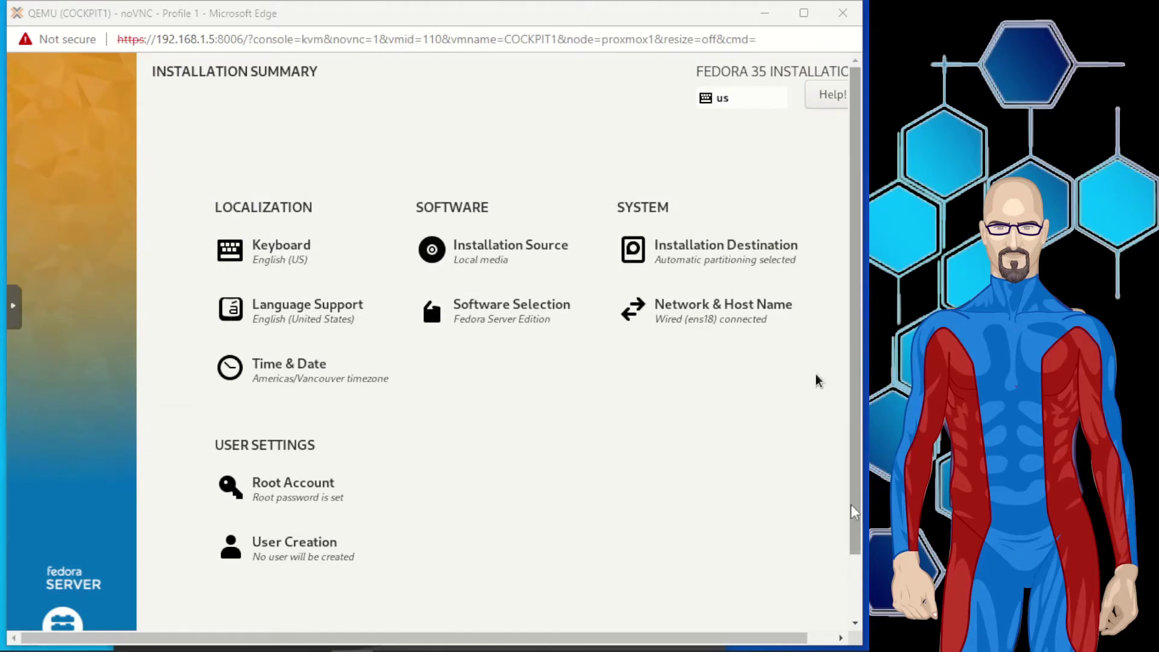
Begin installing Fedora Server 35 onto the prepared disk and let the installation run.
left_click_drag(854, 518, 855, 604)
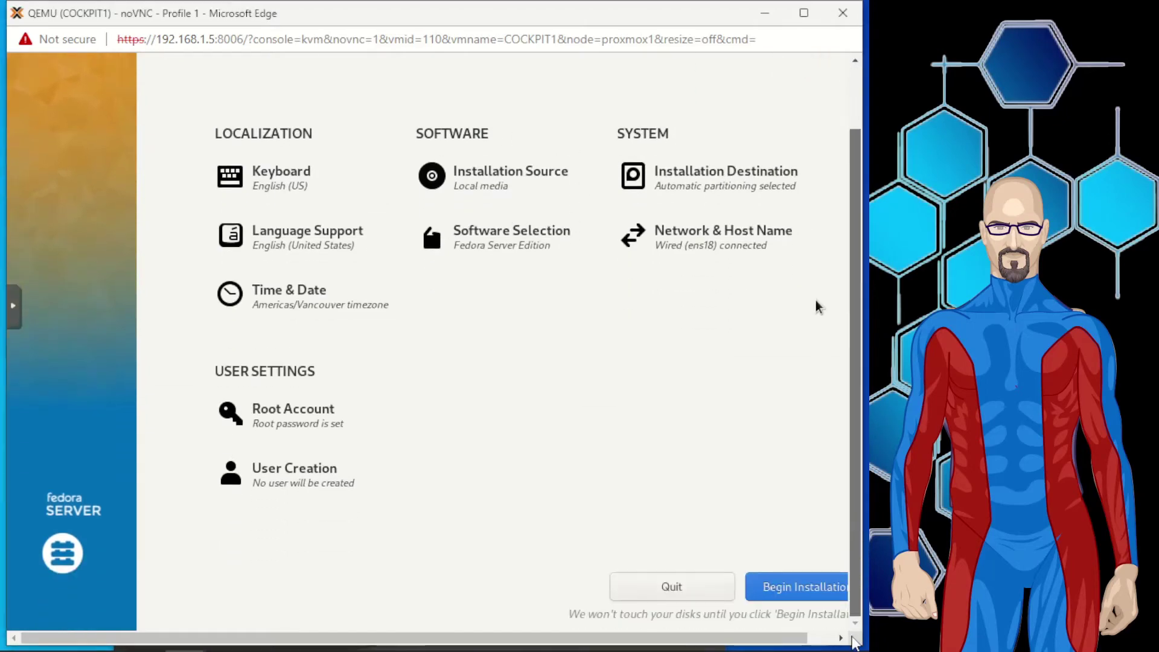
left_click(812, 589)
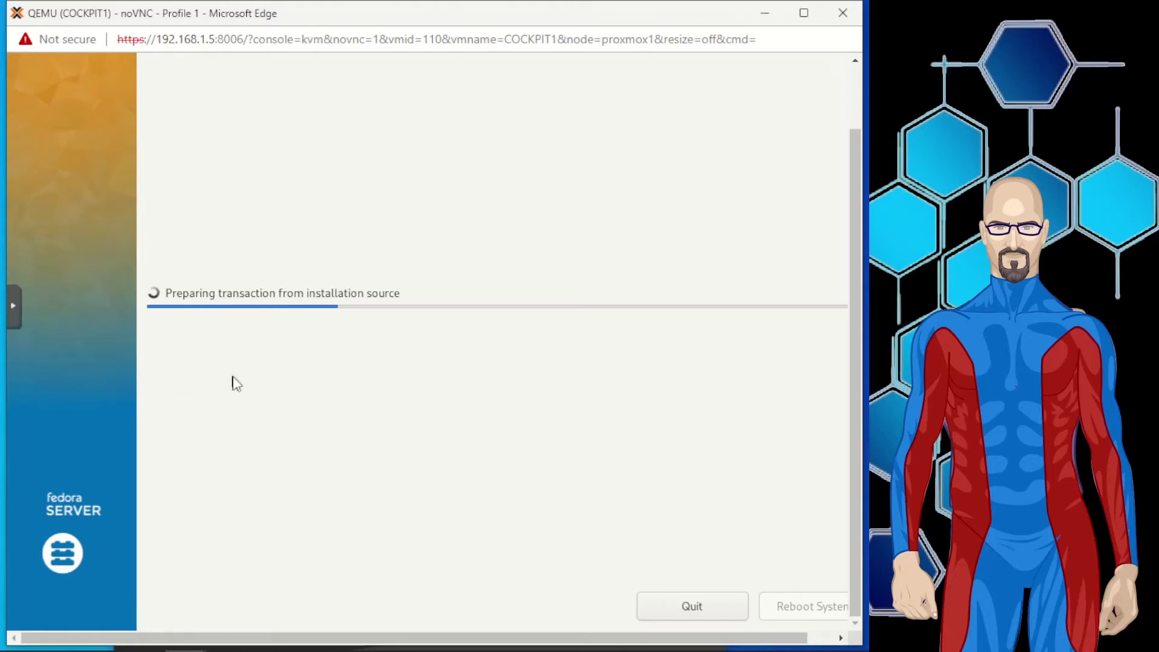
mouse_move(5, 646)
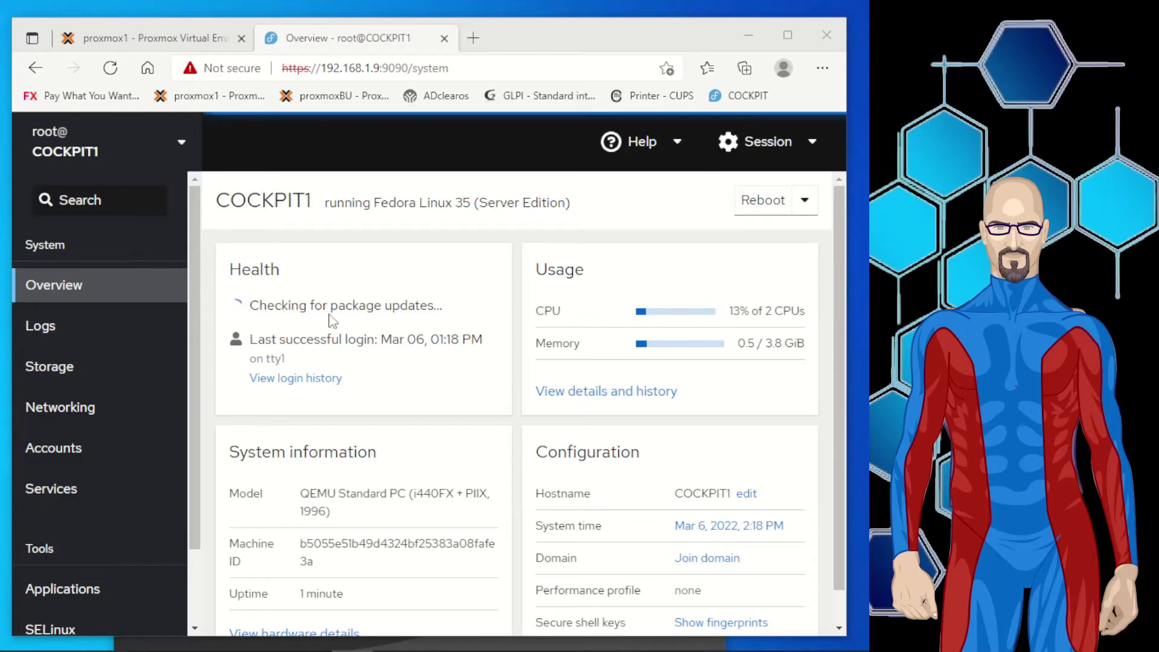
scroll(348, 290, "down", 1)
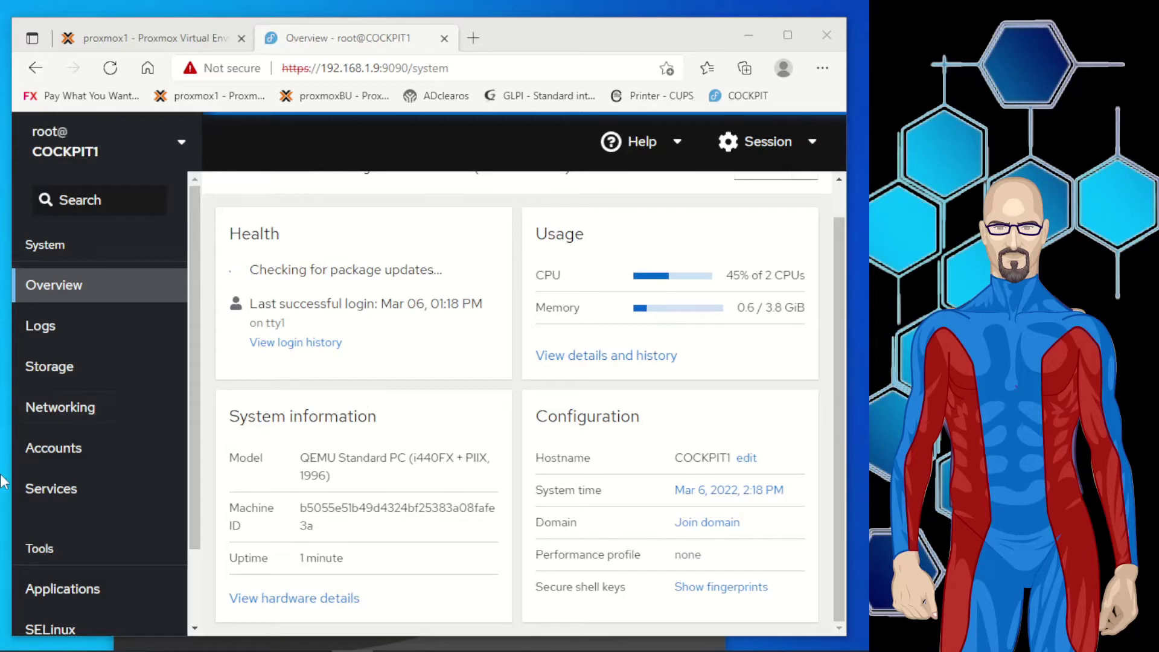
scroll(173, 479, "down", 3)
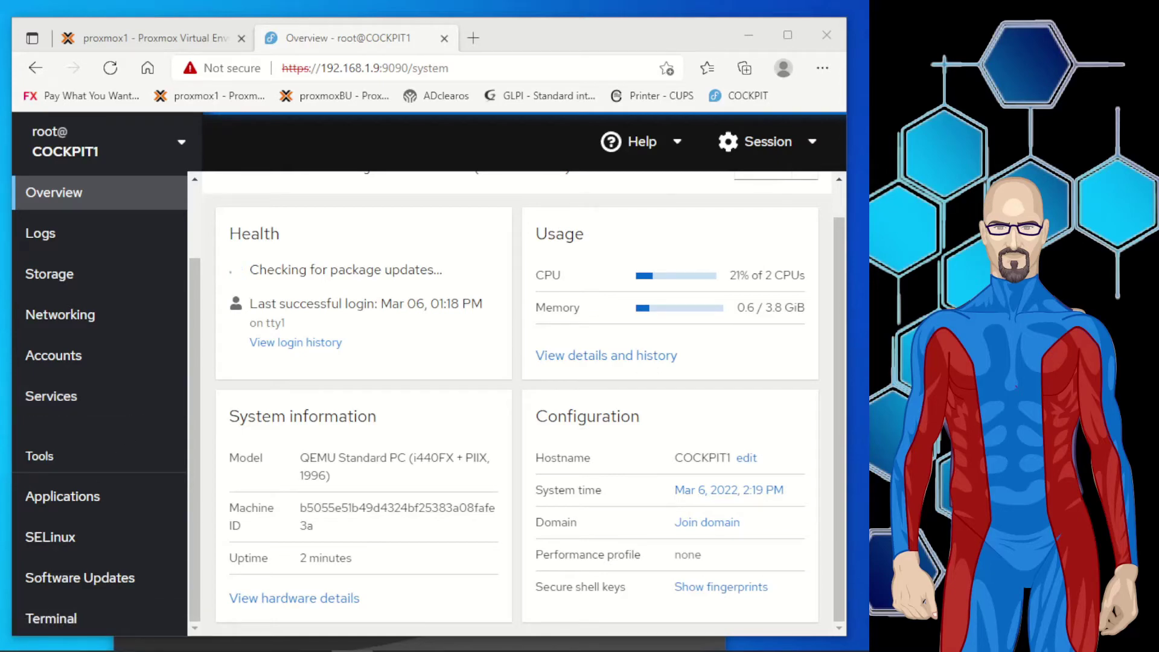
left_click(62, 496)
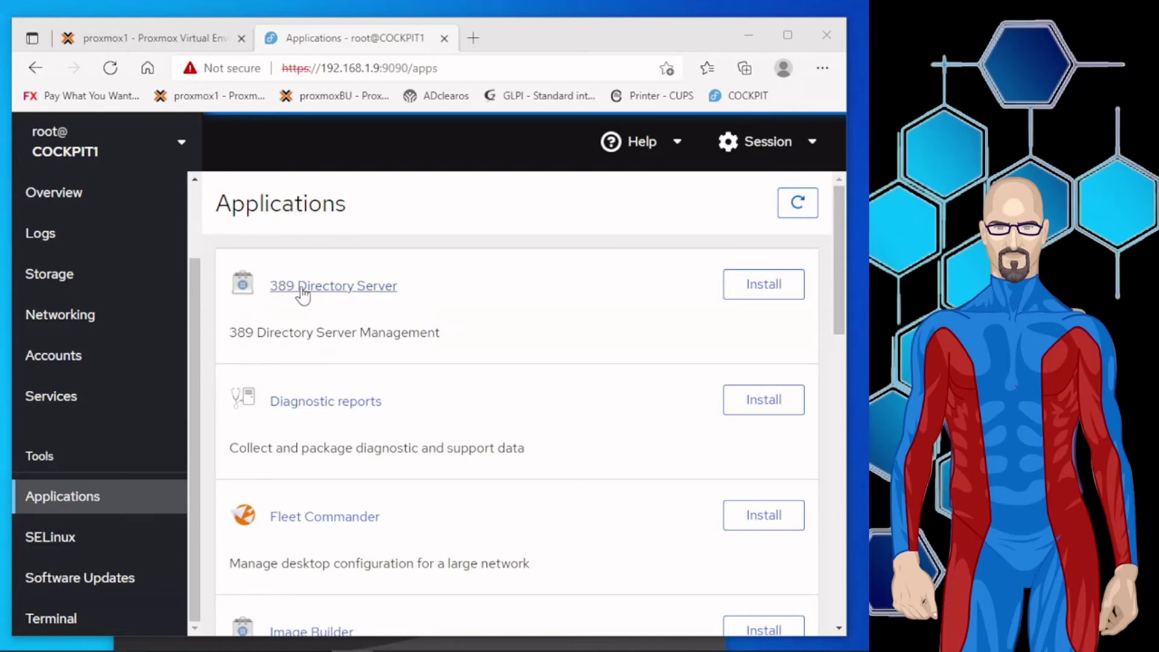
Install the 389 Directory Server add-on from Cockpit's Applications list.
left_click(756, 291)
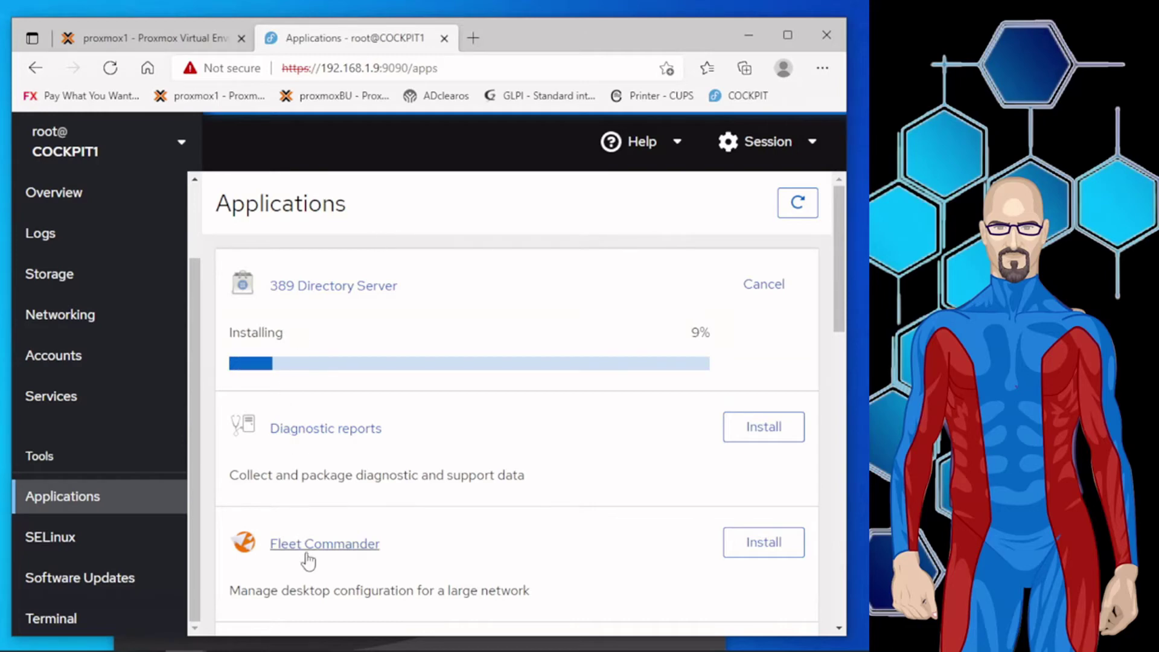
Scroll the Applications page while 389 Directory Server finishes installing.
scroll(520, 459, "down", 3)
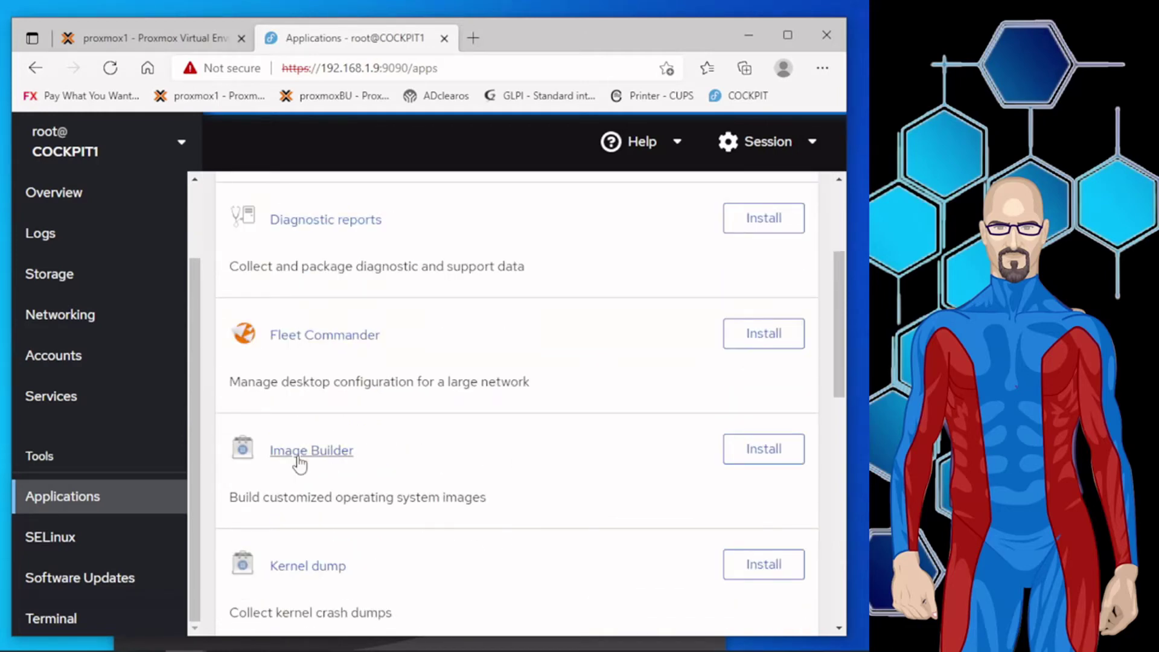
scroll(298, 464, "down", 2)
scroll(440, 467, "down", 2)
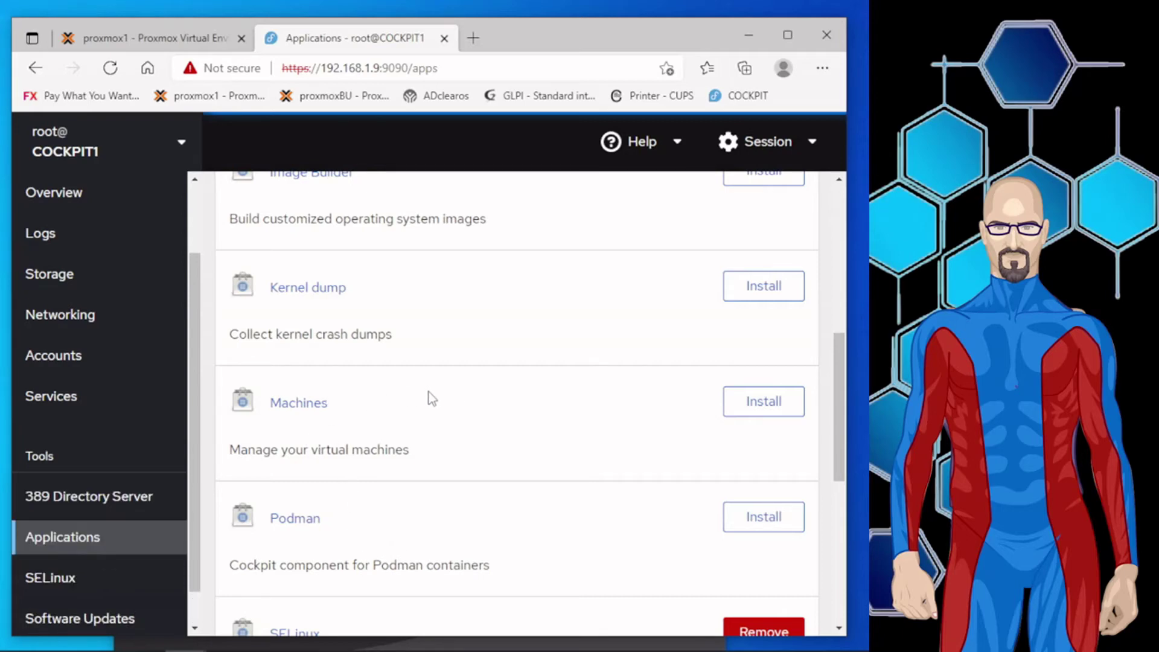
scroll(426, 403, "down", 2)
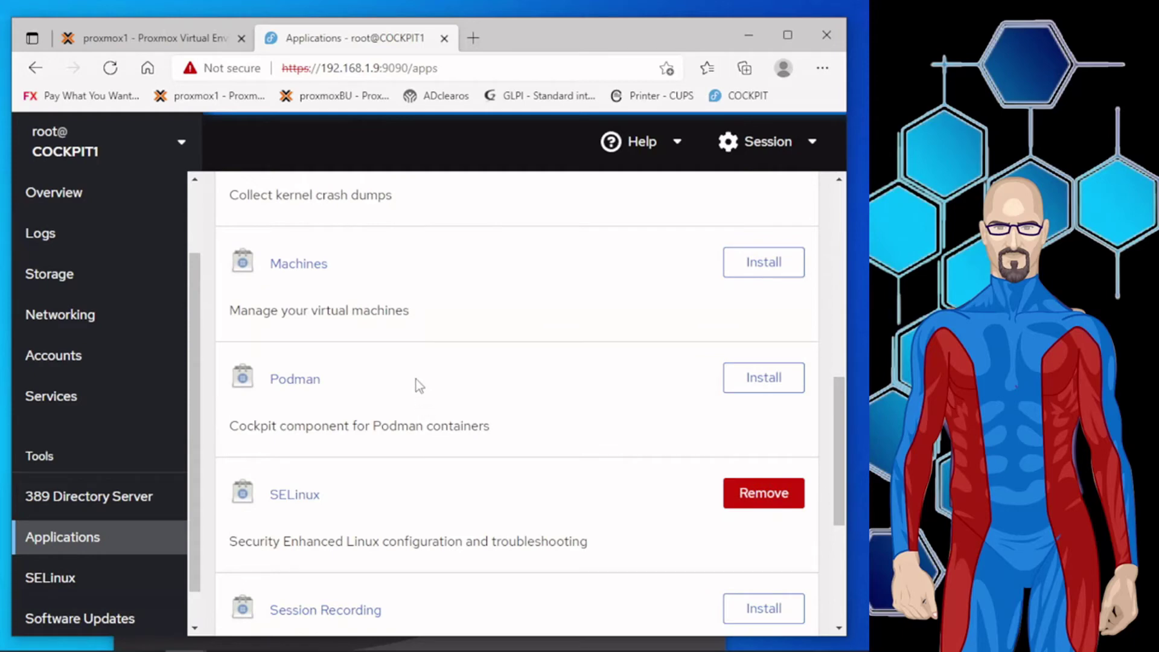
scroll(415, 379, "down", 1)
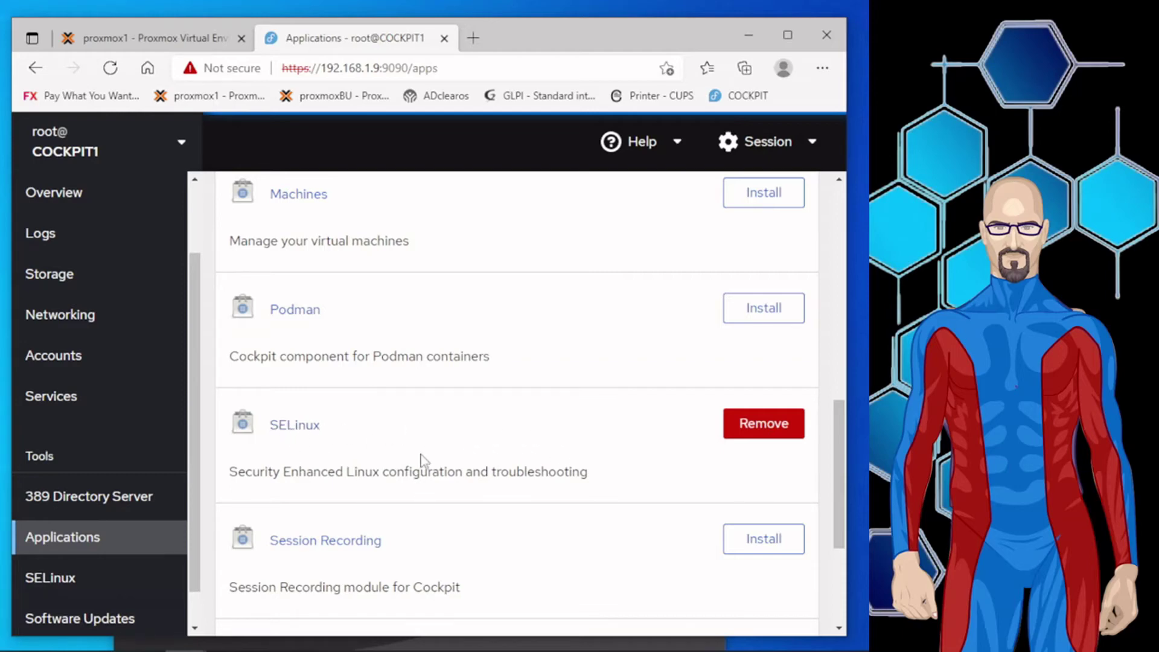
scroll(427, 440, "down", 2)
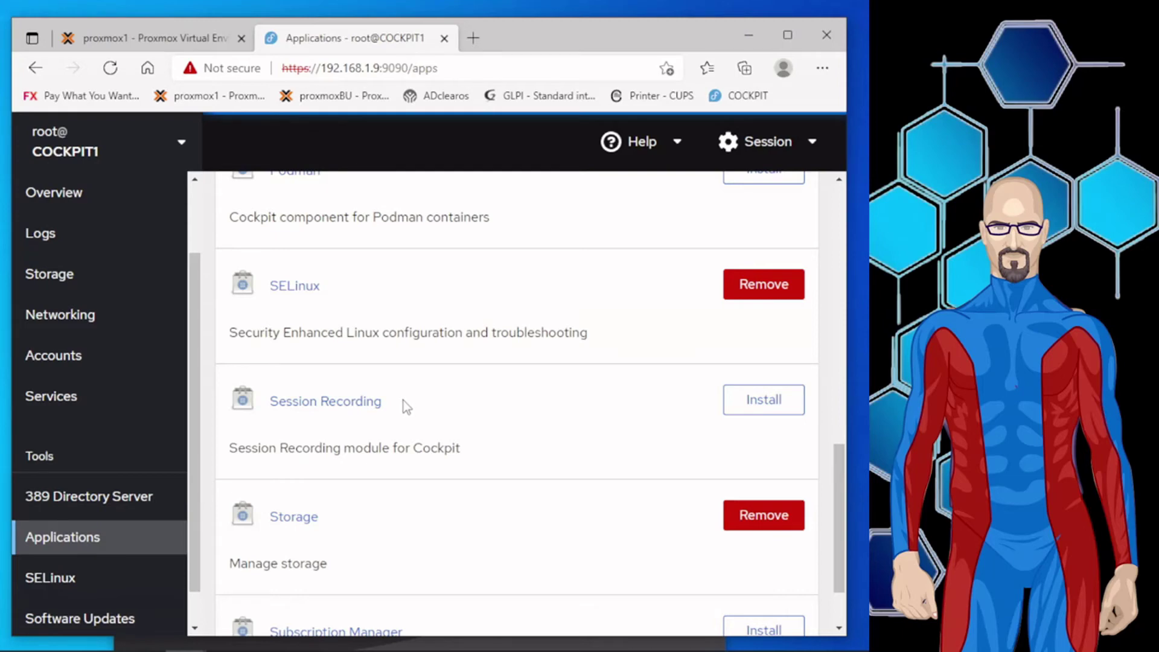
scroll(403, 400, "down", 2)
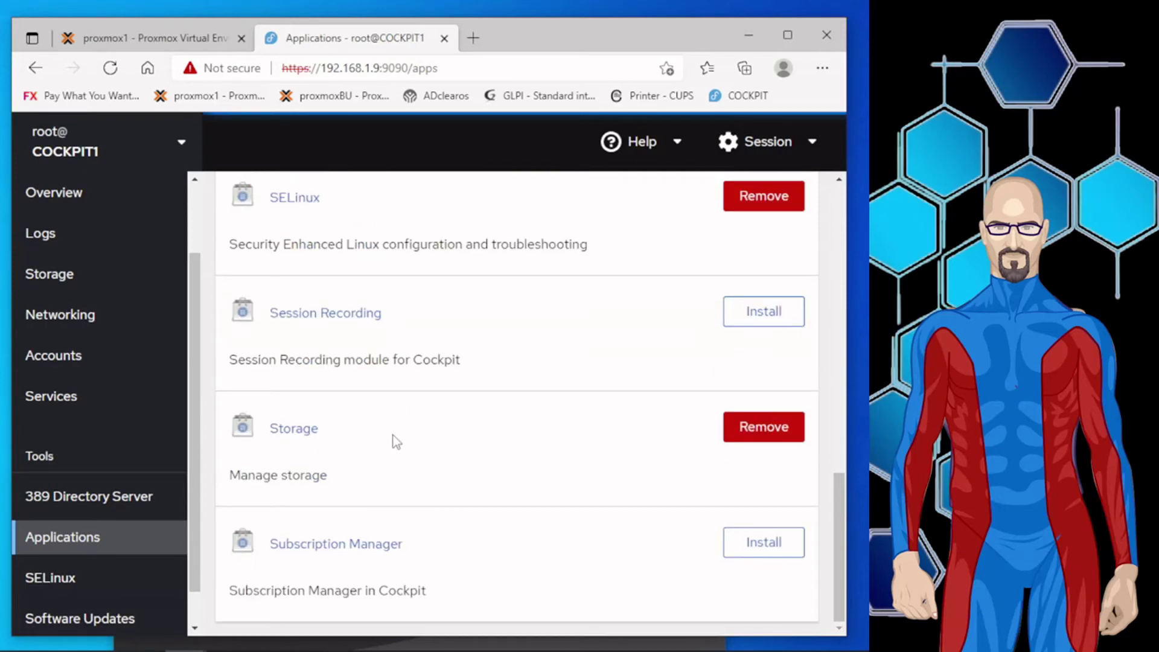
scroll(417, 483, "up", 12)
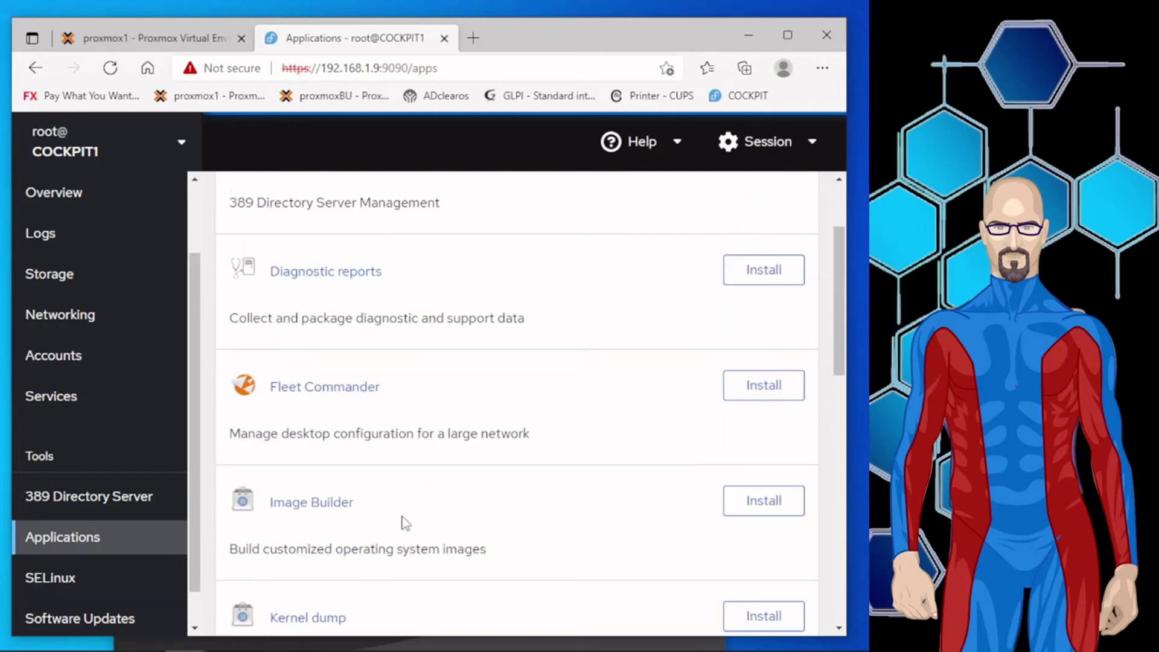
scroll(404, 523, "up", 1)
scroll(396, 448, "up", 1)
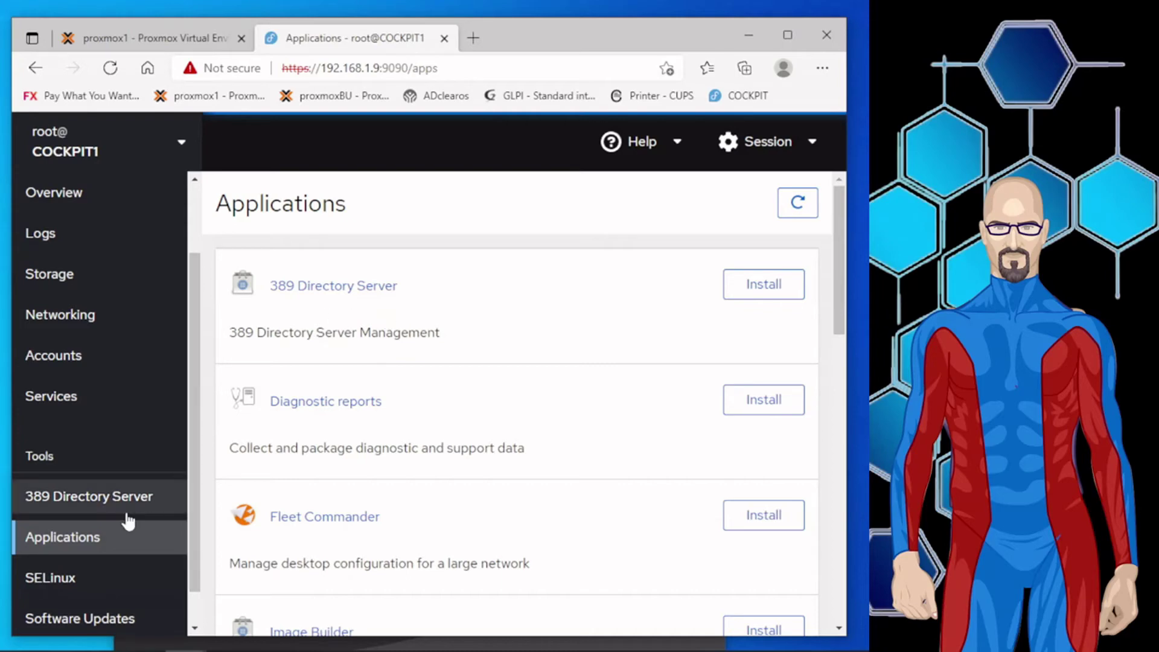
scroll(363, 492, "down", 2)
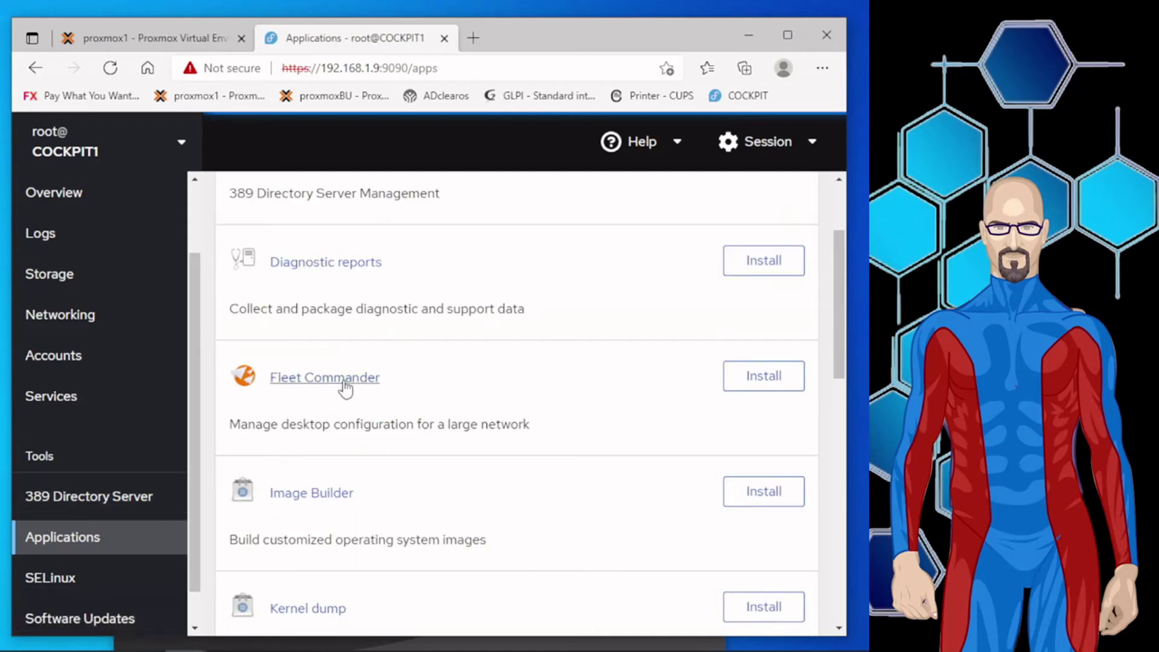
Install the Fleet Commander application.
left_click(771, 386)
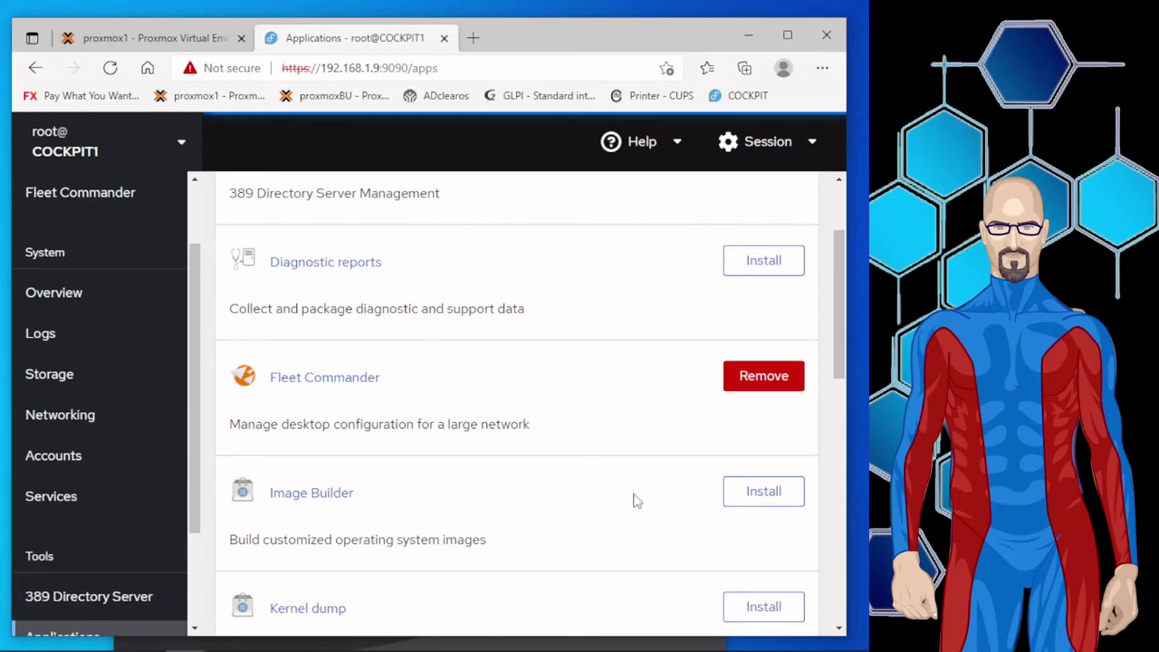
Install the Image Builder application and wait for the installation to complete.
left_click(756, 506)
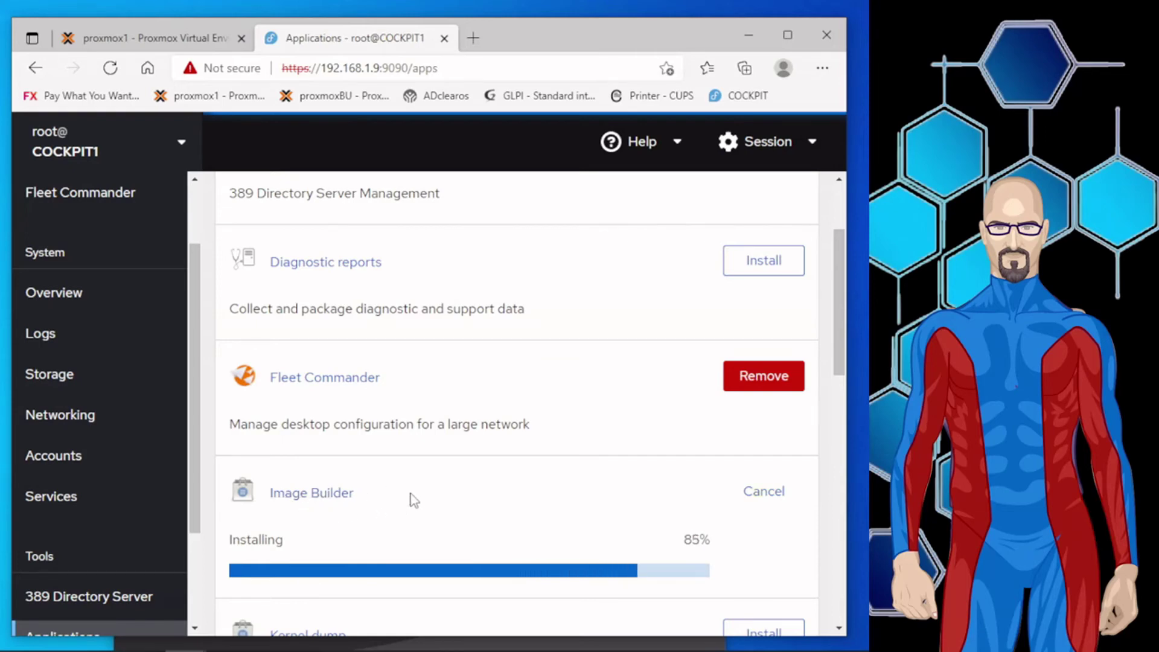
scroll(398, 493, "down", 3)
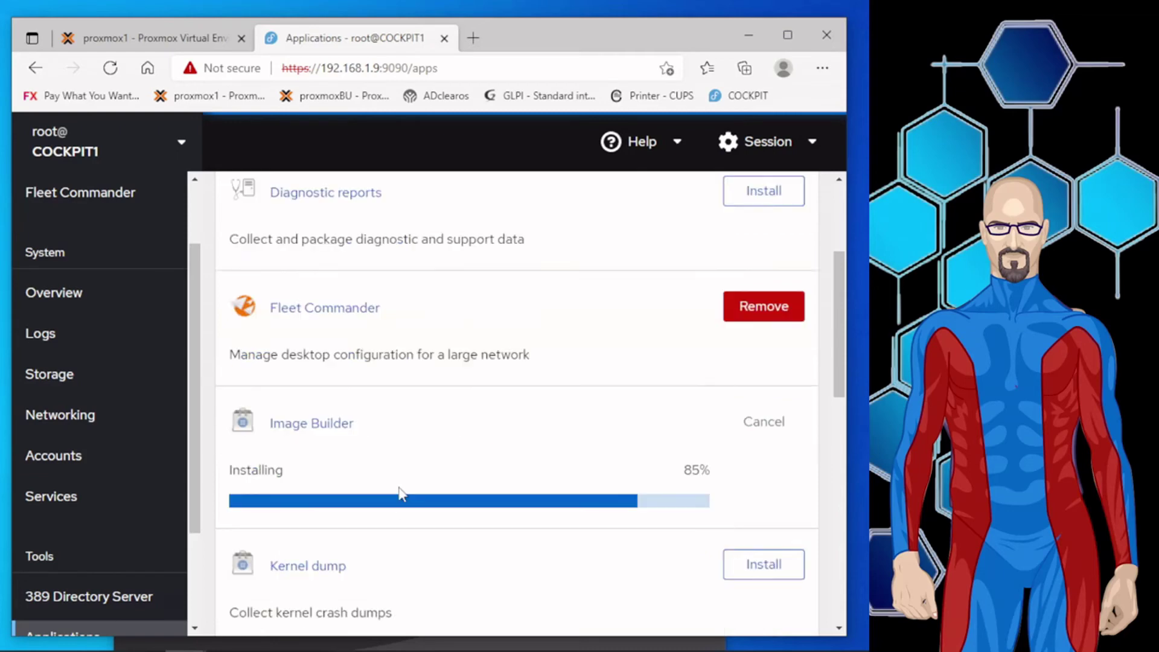
scroll(430, 467, "down", 2)
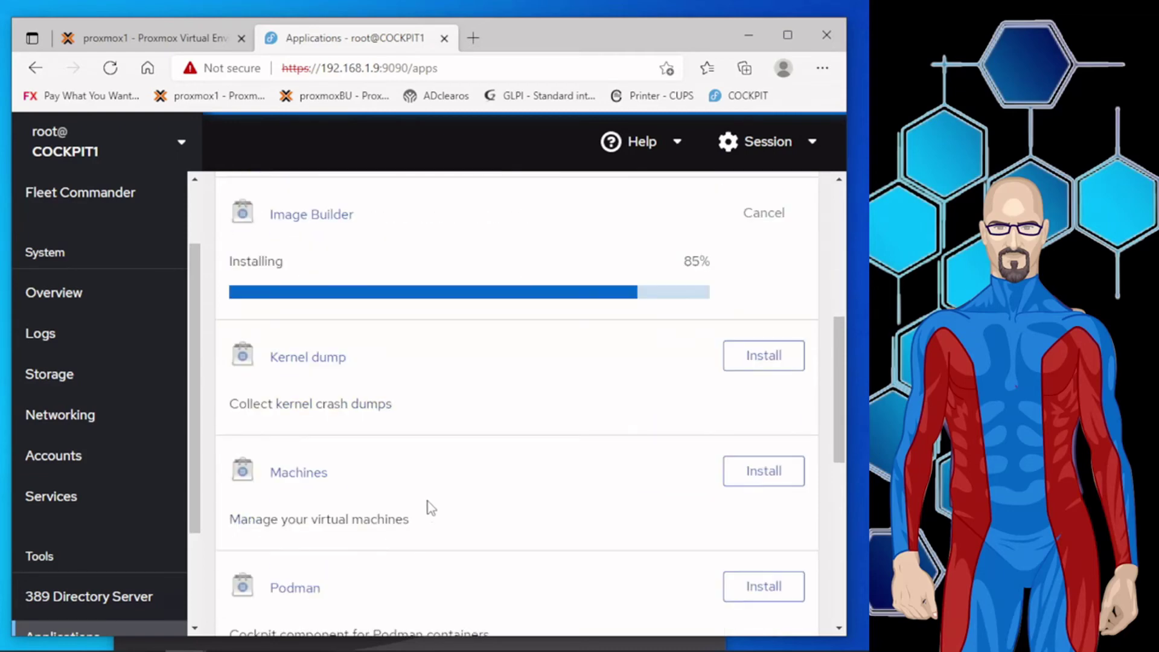
scroll(414, 538, "down", 2)
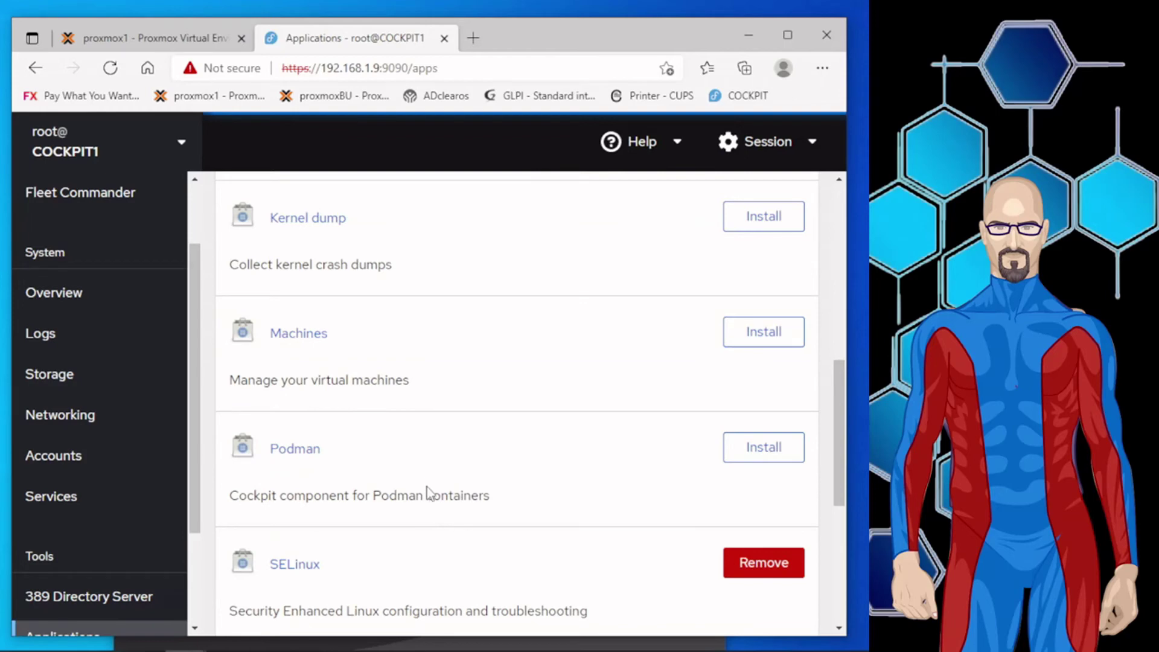
scroll(425, 483, "down", 2)
scroll(429, 490, "down", 3)
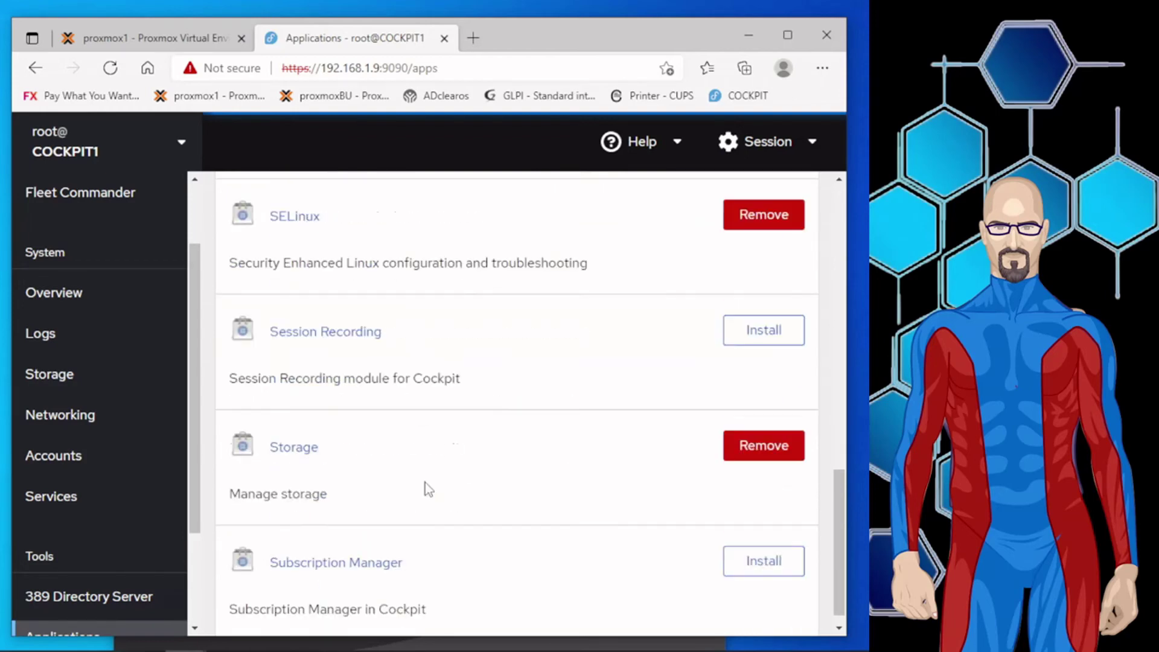
scroll(415, 494, "up", 12)
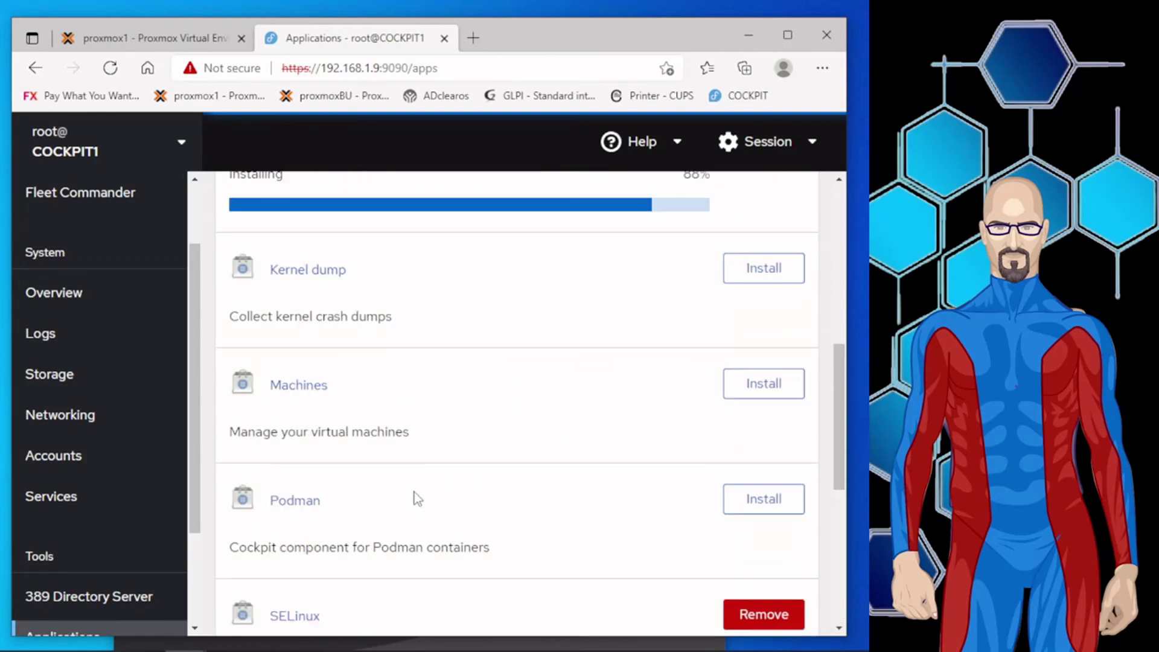
scroll(415, 491, "up", 2)
scroll(414, 492, "down", 2)
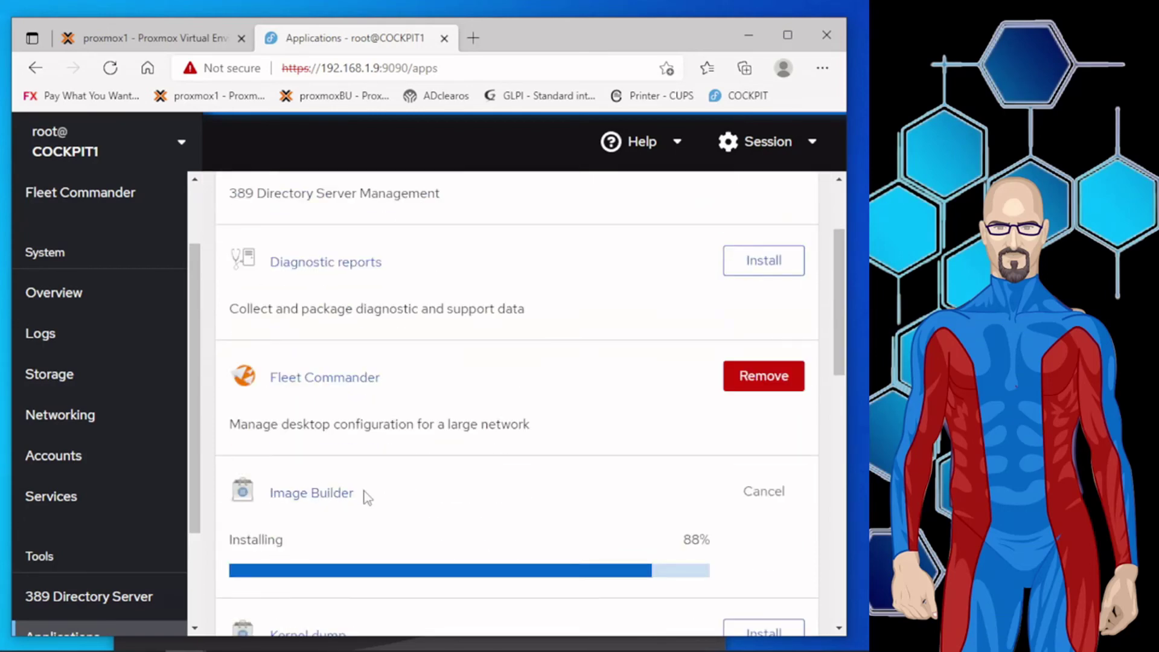
scroll(365, 496, "up", 2)
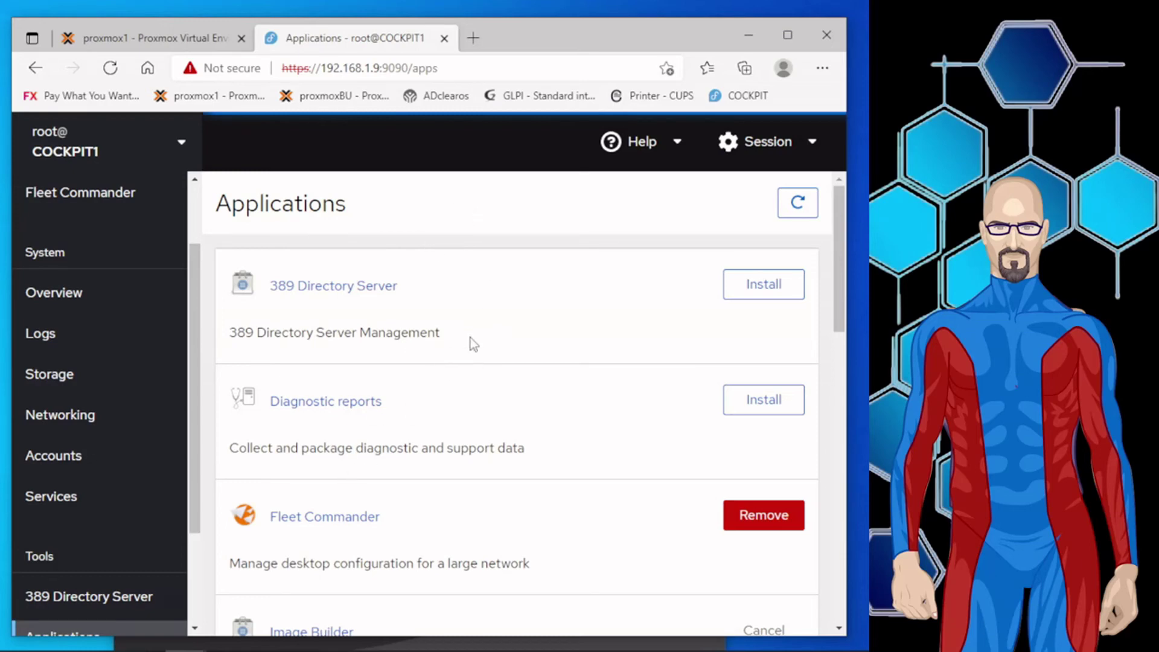
scroll(472, 338, "down", 5)
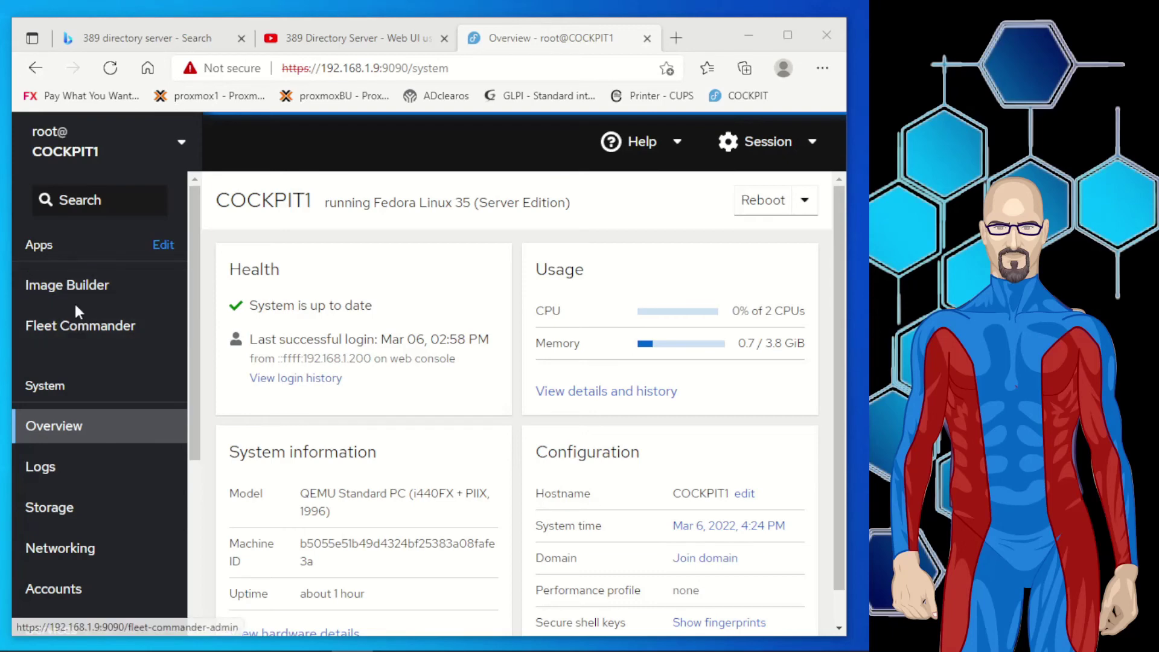
Open the 389 Directory Server tool and bring up the Create New Server Instance form.
scroll(104, 507, "down", 3)
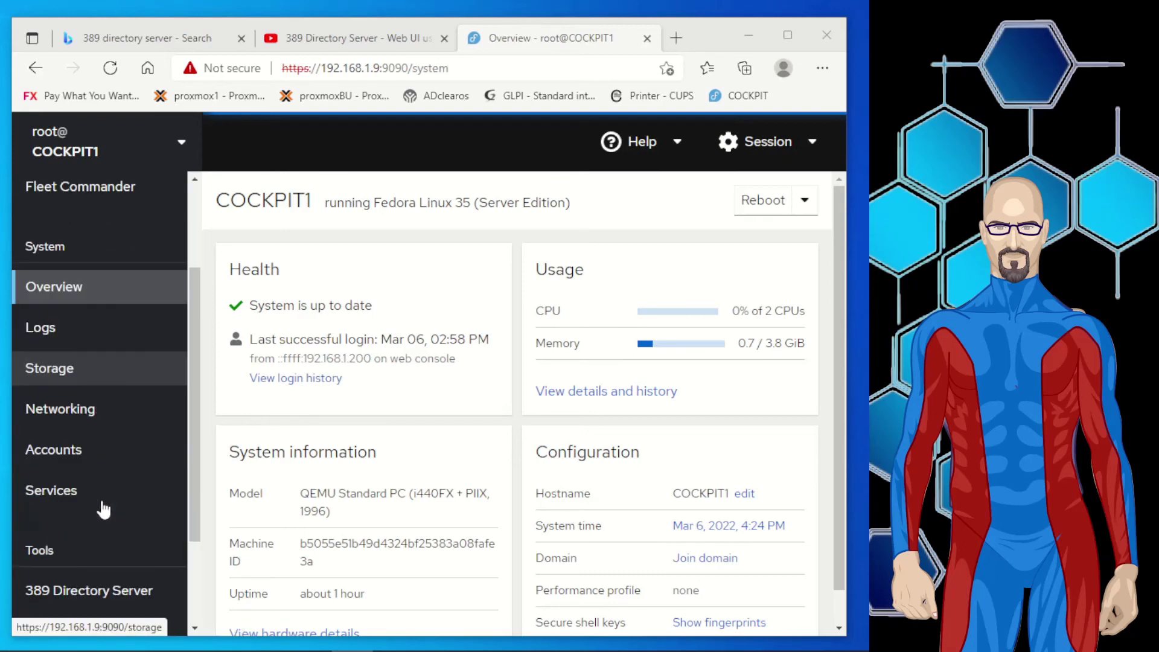
scroll(103, 509, "down", 1)
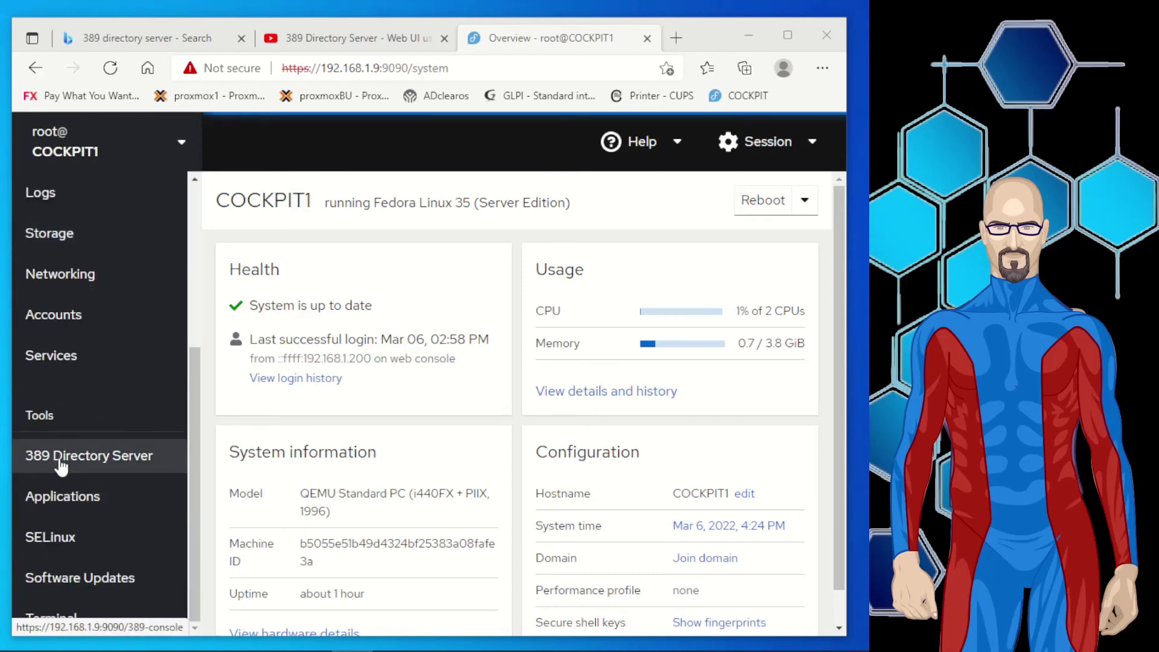
left_click(104, 464)
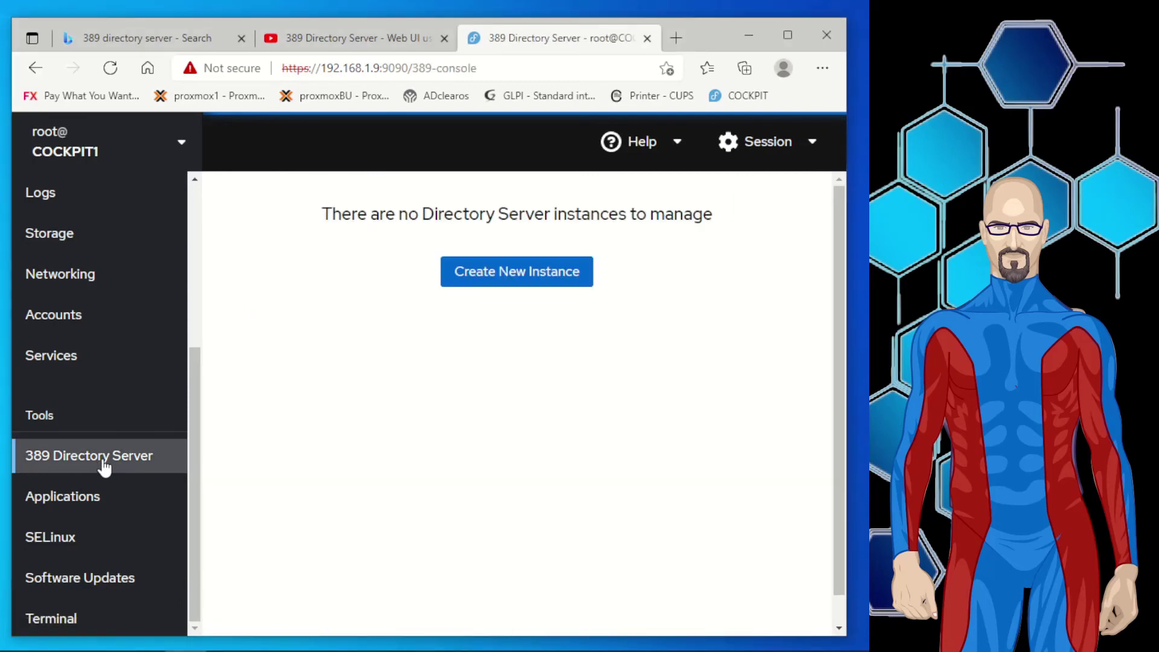
left_click(487, 282)
Name the instance hawse and enter and confirm the Directory Manager password.
left_click(485, 276)
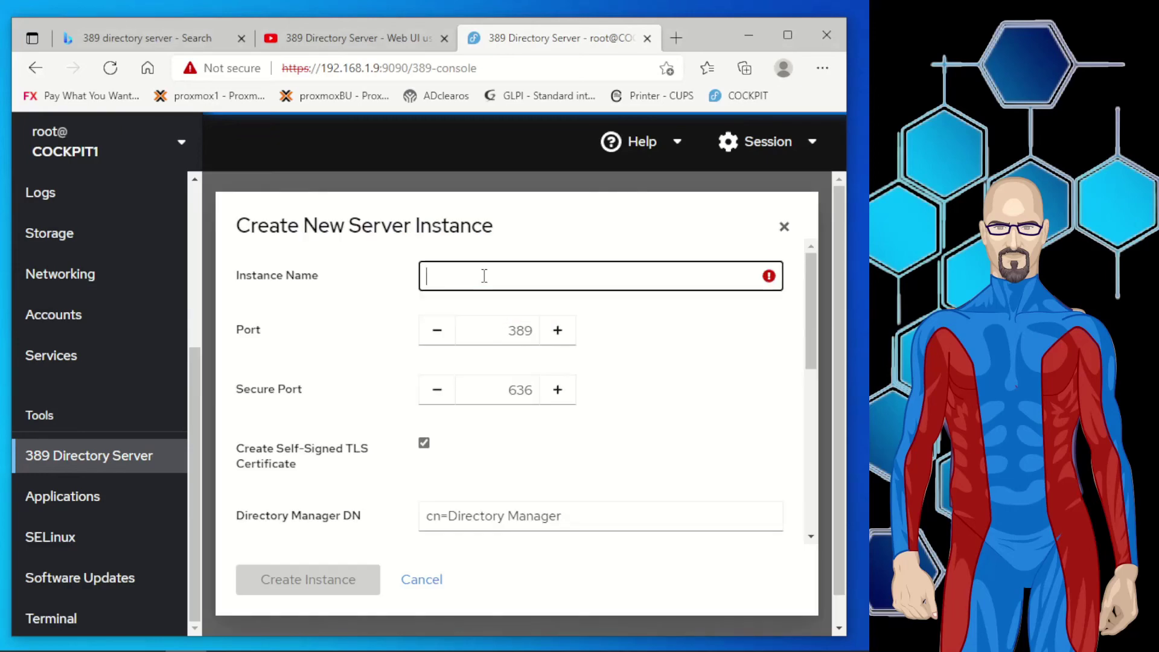
type("hawse")
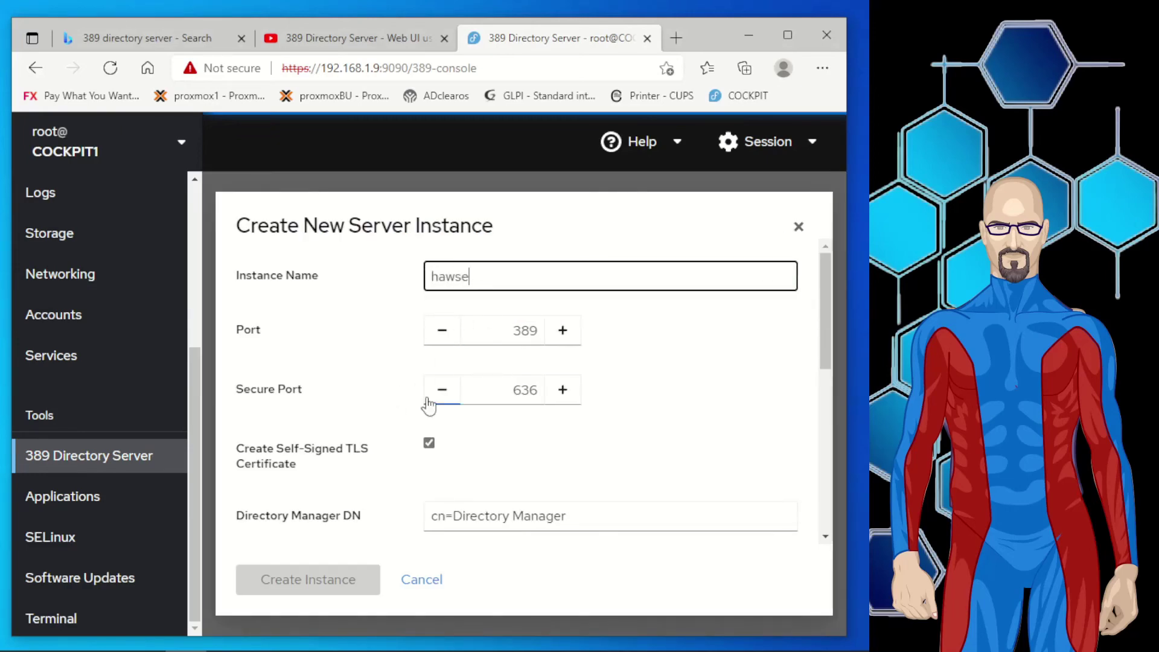
scroll(427, 406, "down", 2)
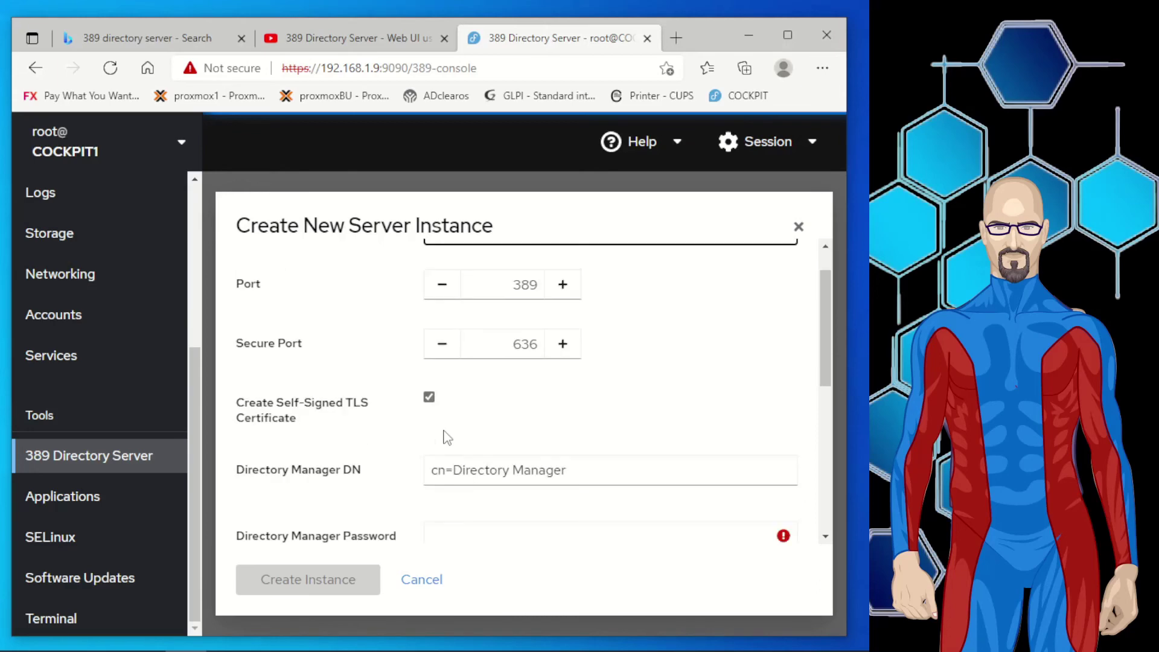
scroll(433, 405, "down", 1)
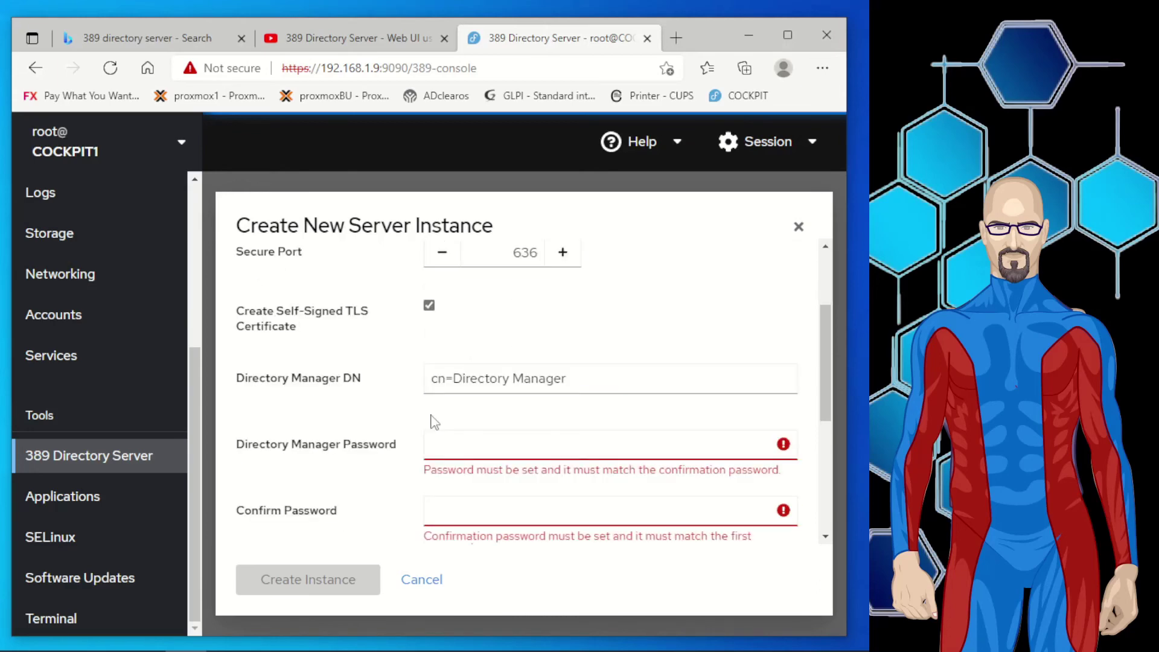
left_click(451, 447)
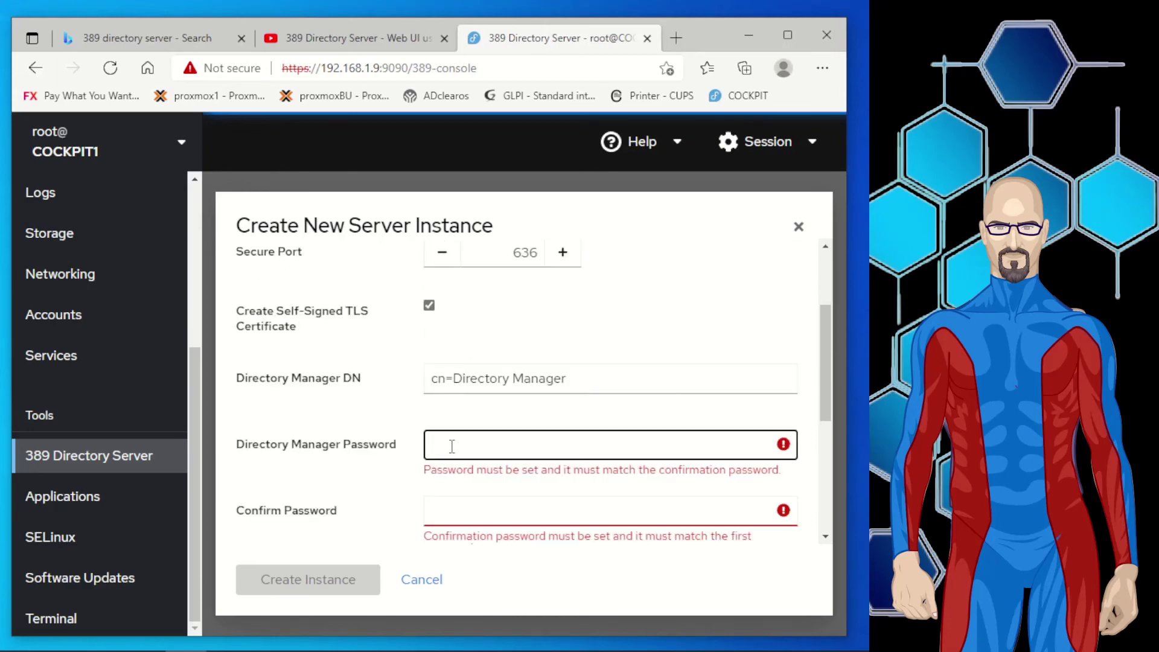
type("Passwo")
left_click(458, 516)
type("Passw")
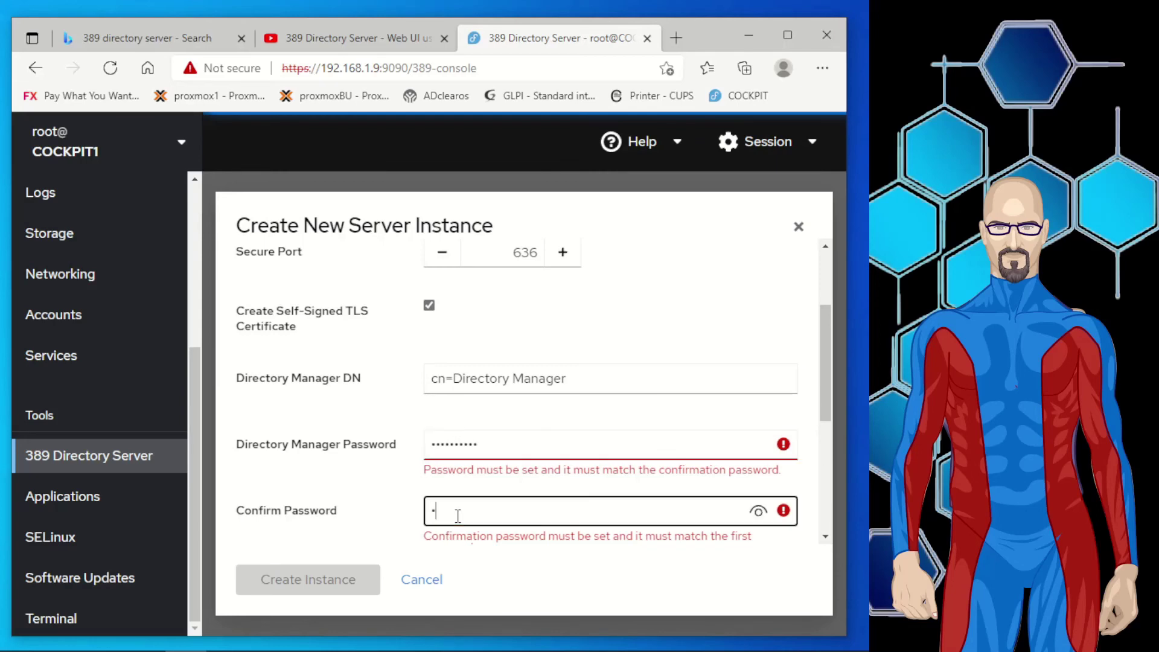
type("or1")
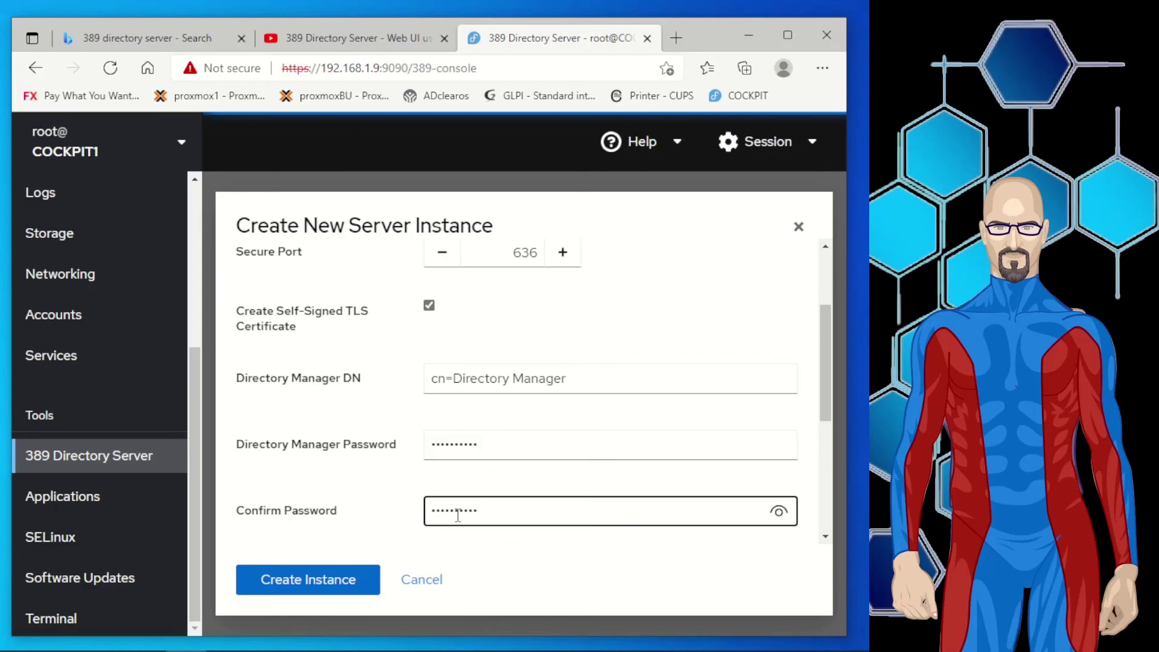
scroll(375, 512, "down", 3)
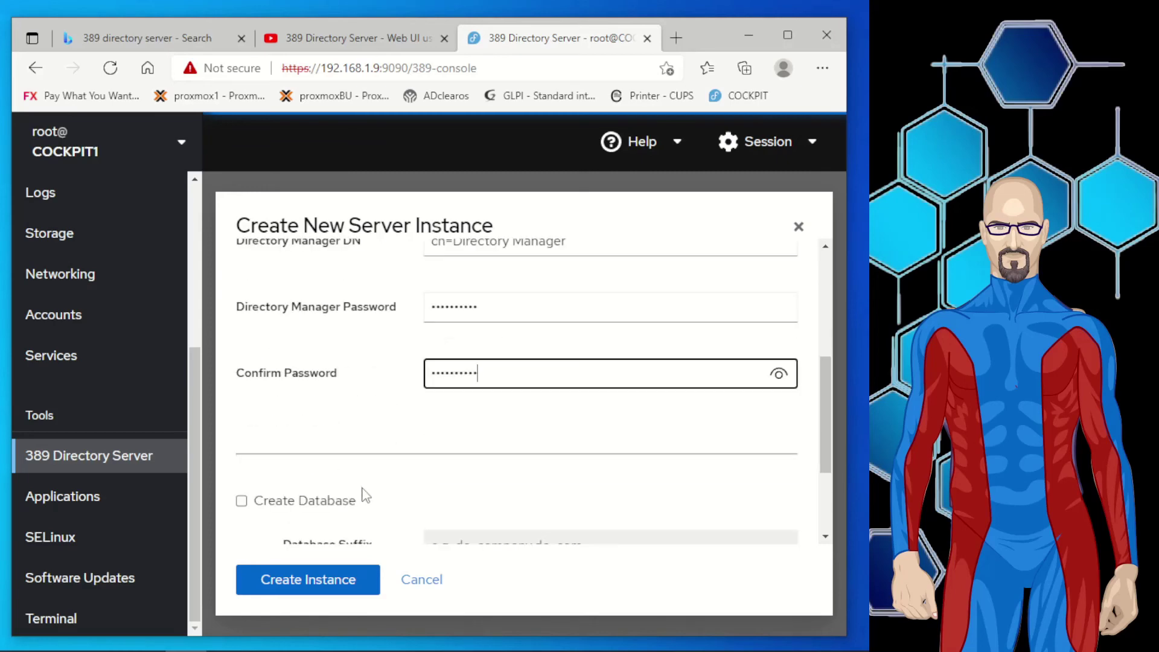
scroll(365, 497, "down", 1)
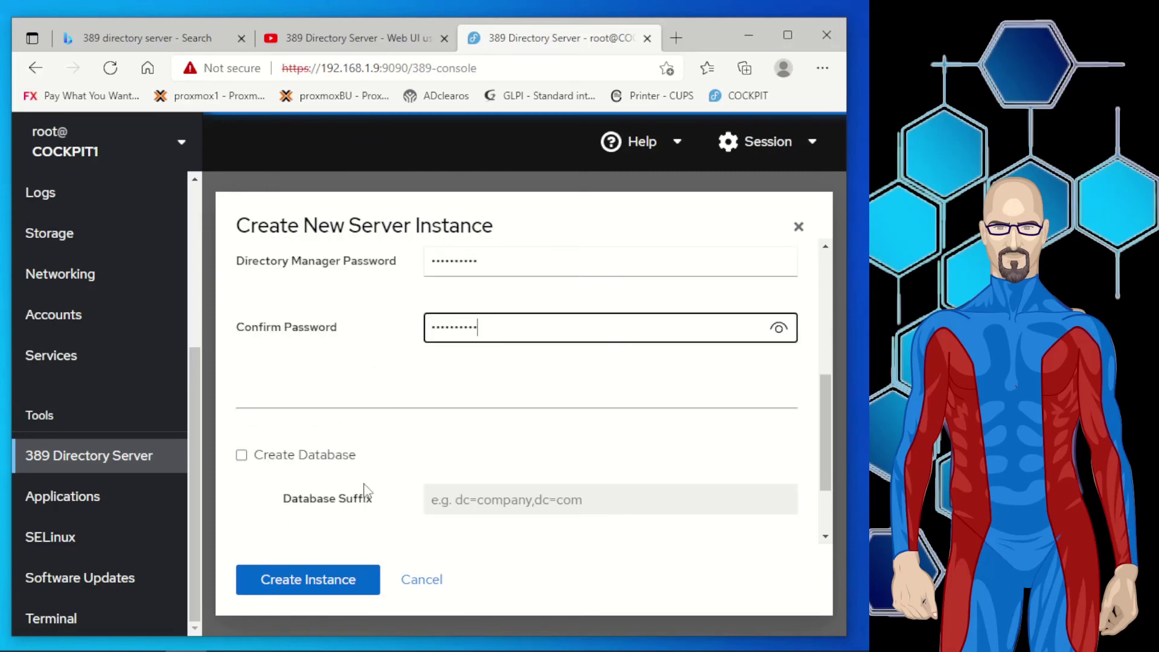
Enable database creation with suffix dc=hawse,dc=local and database name hawse.
left_click(240, 460)
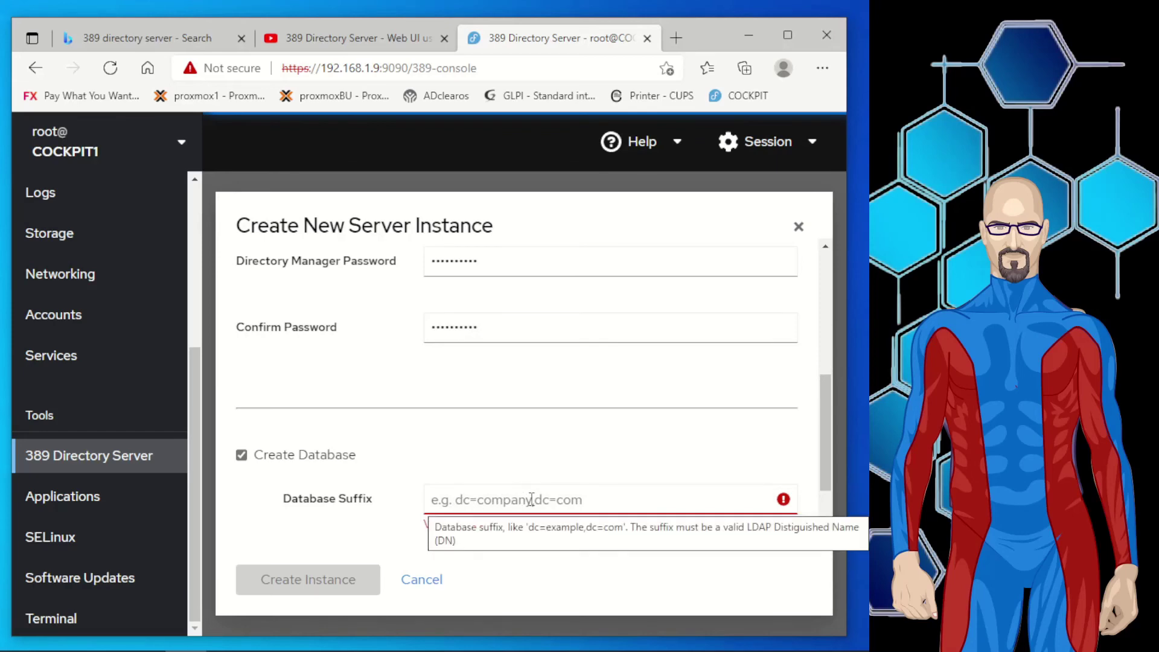
left_click(594, 501)
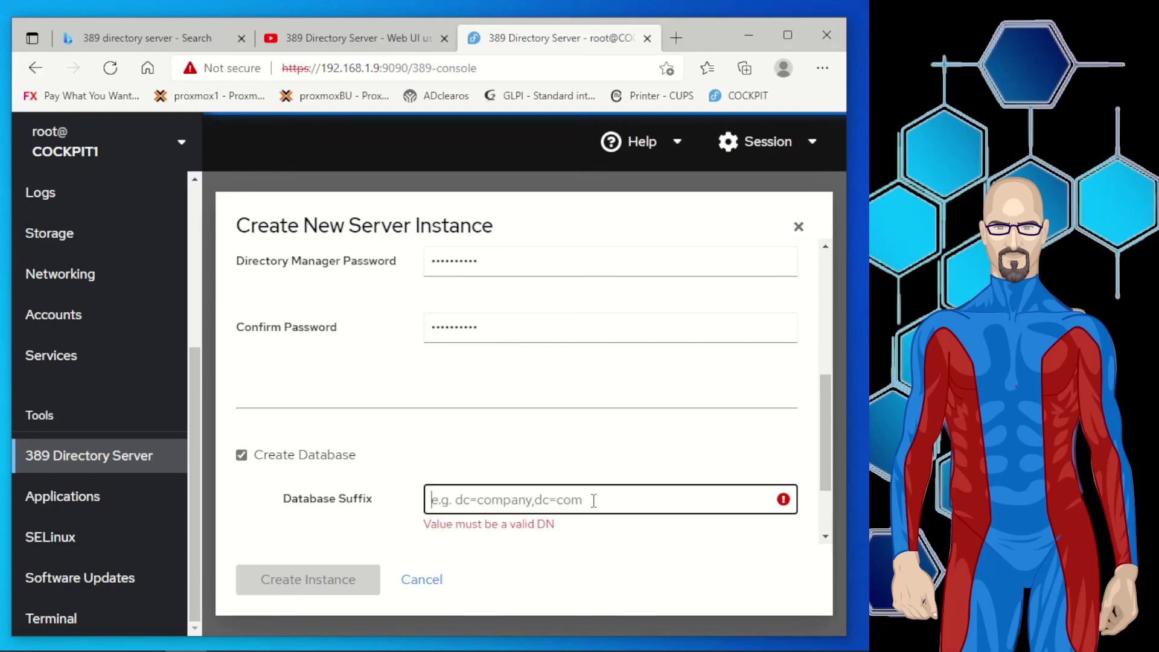
type("dc=")
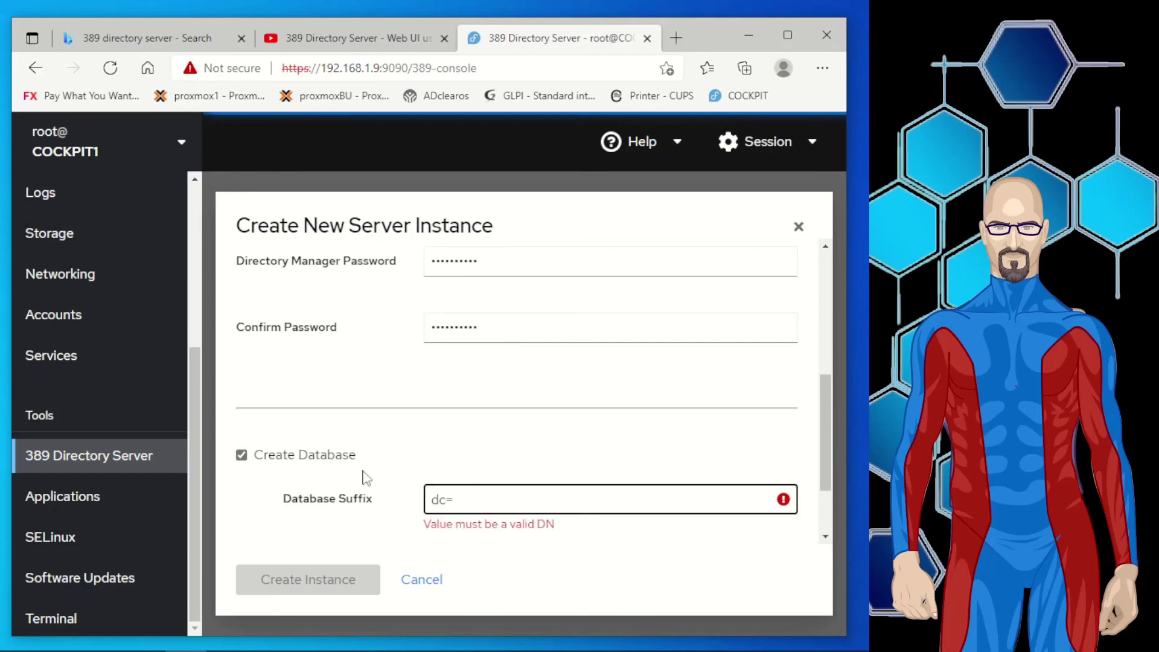
type("hawse")
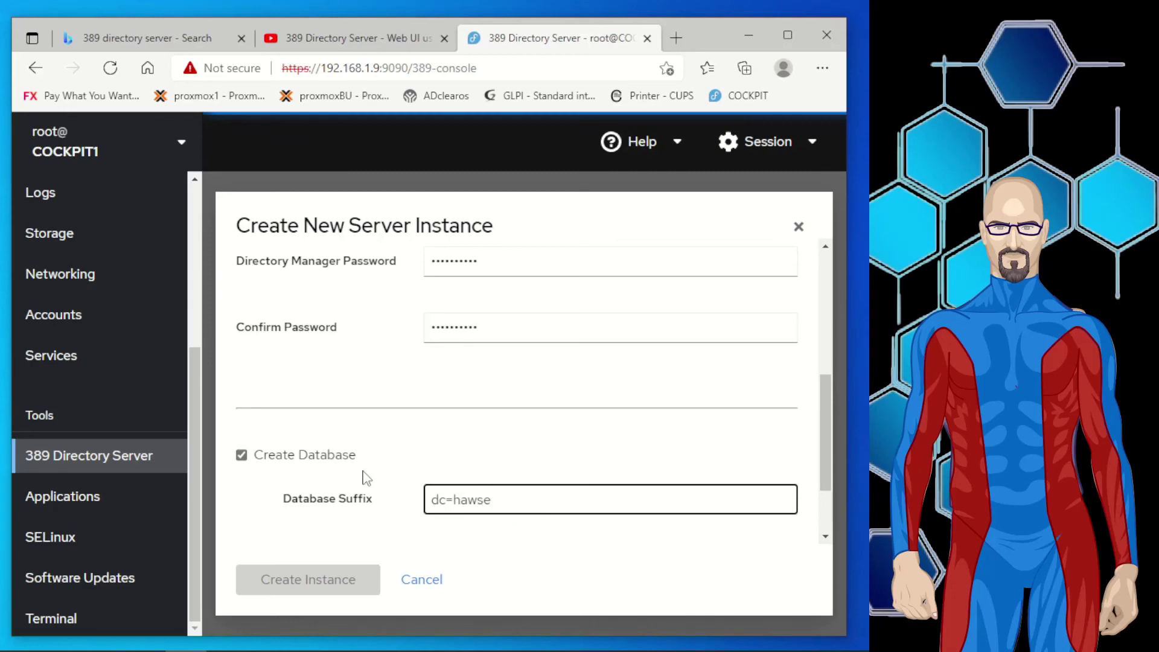
type(",dc=local")
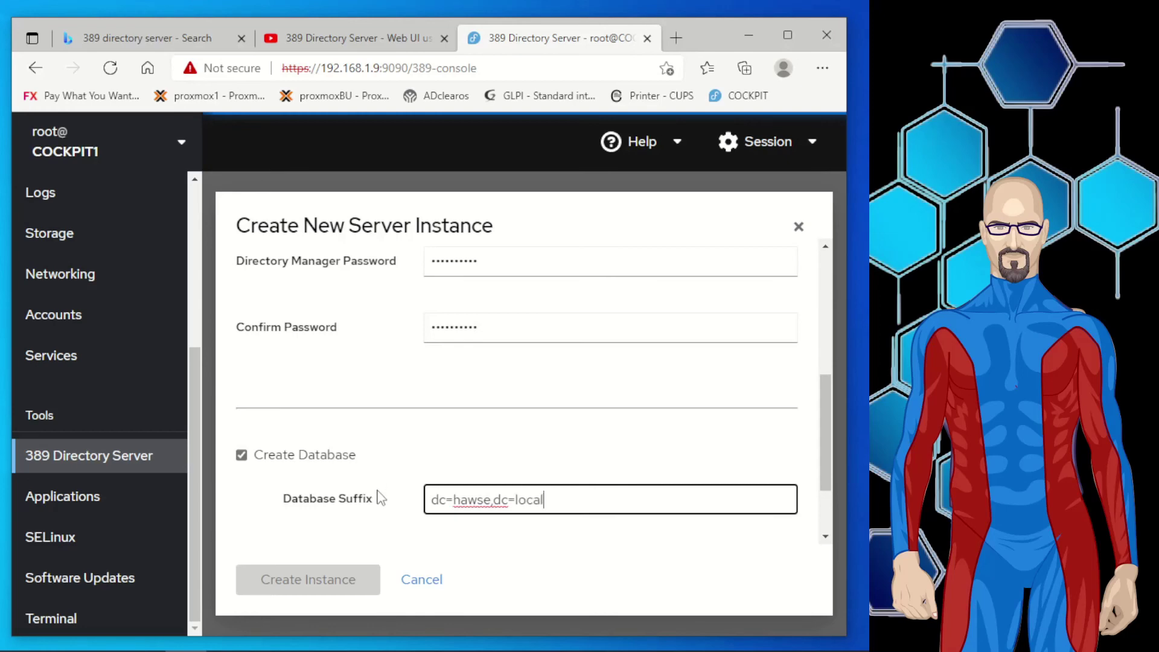
left_click(465, 563)
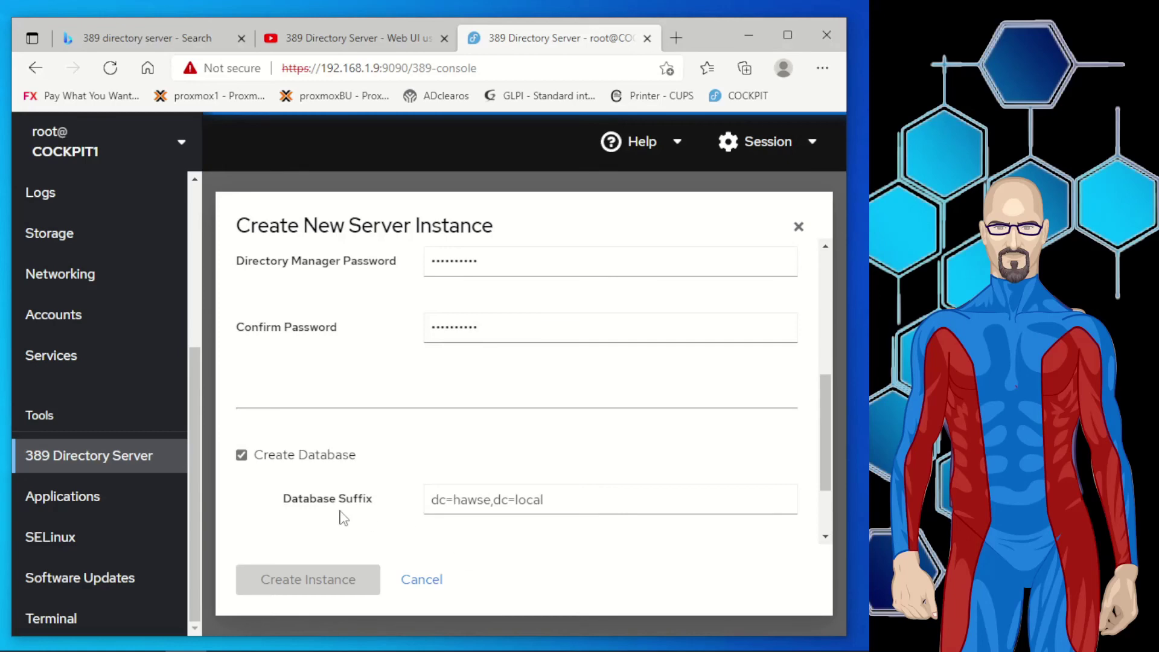
scroll(343, 522, "down", 2)
mouse_move(351, 464)
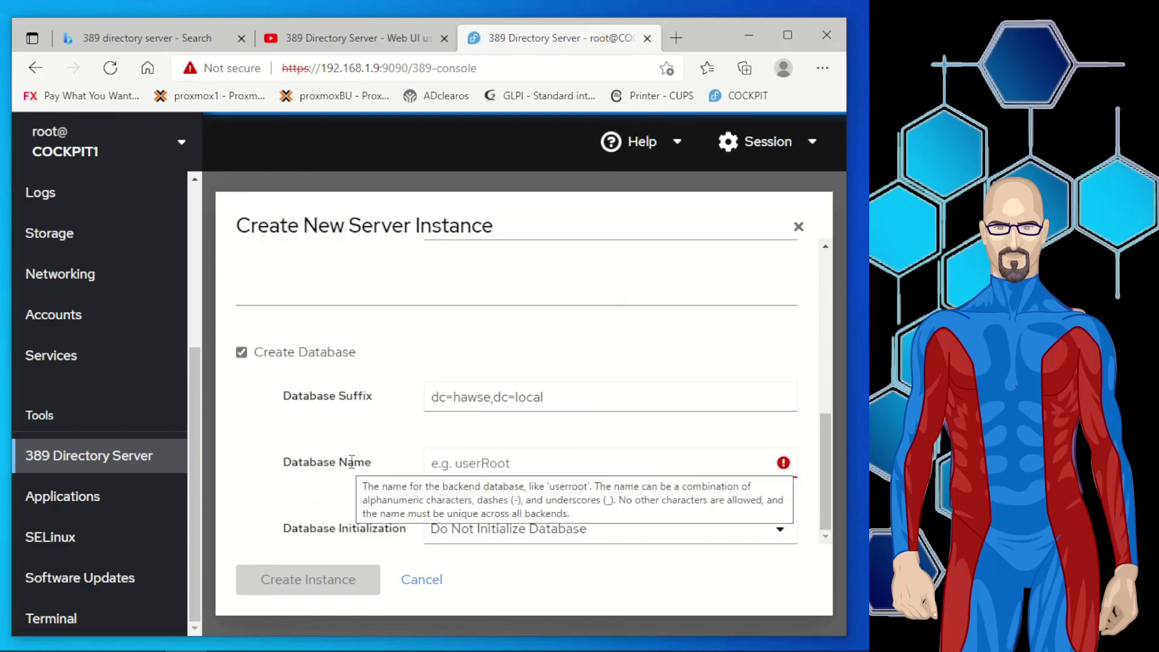
left_click(522, 469)
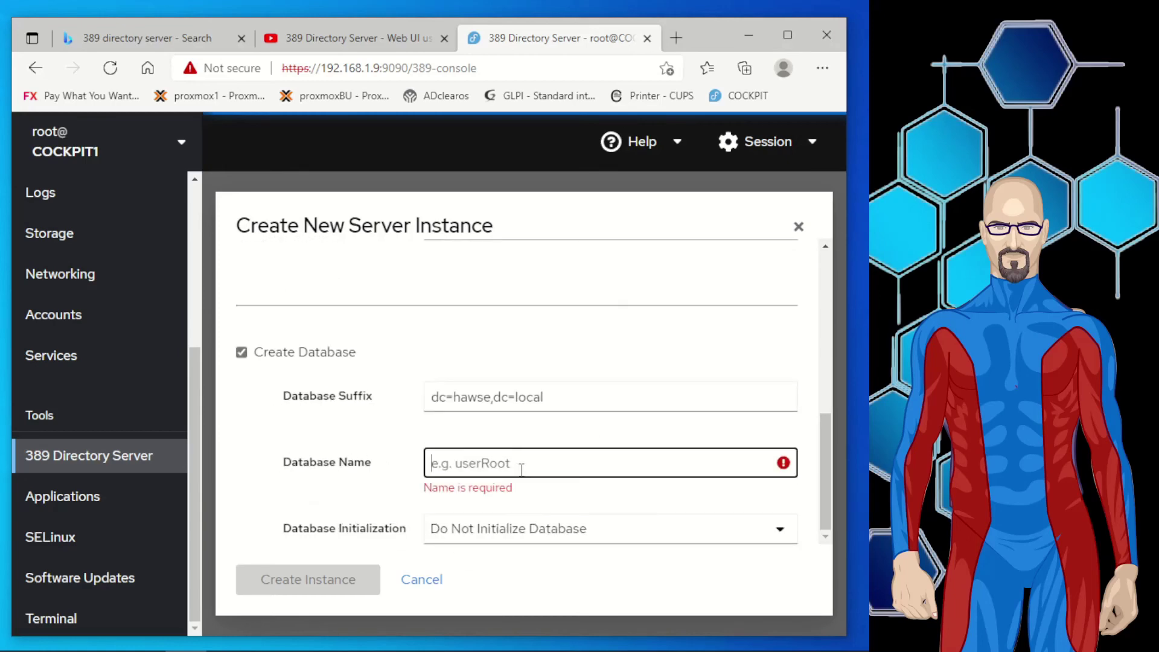
type("hawse")
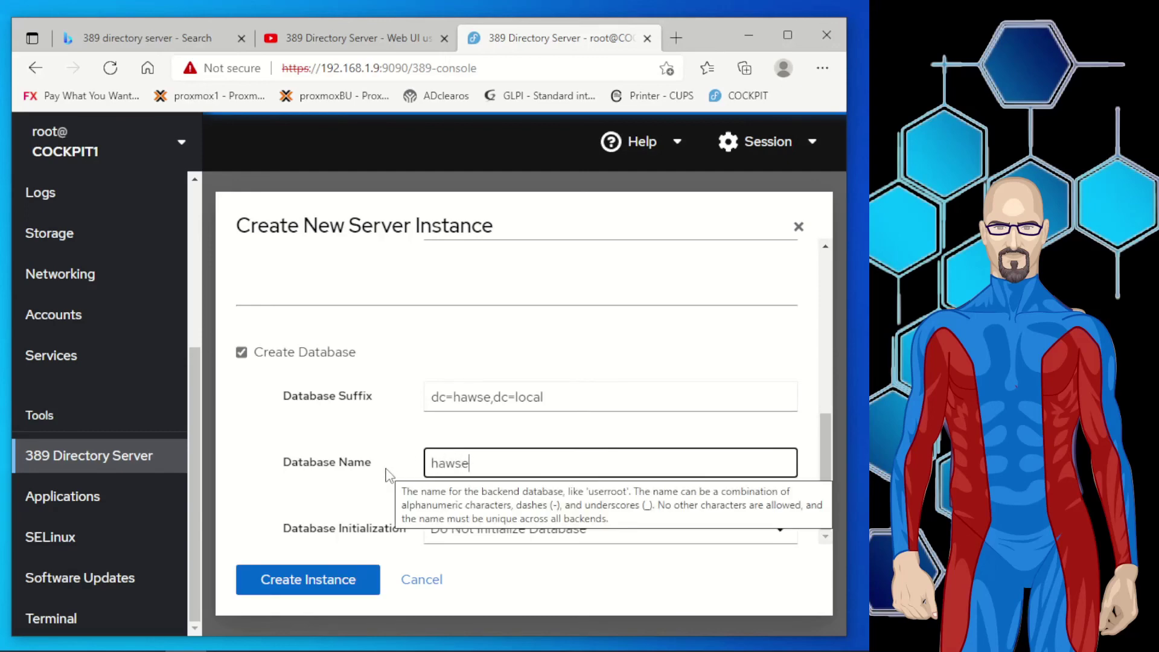
Choose 'Create Suffix Entry' for database initialization and create the instance.
left_click(629, 547)
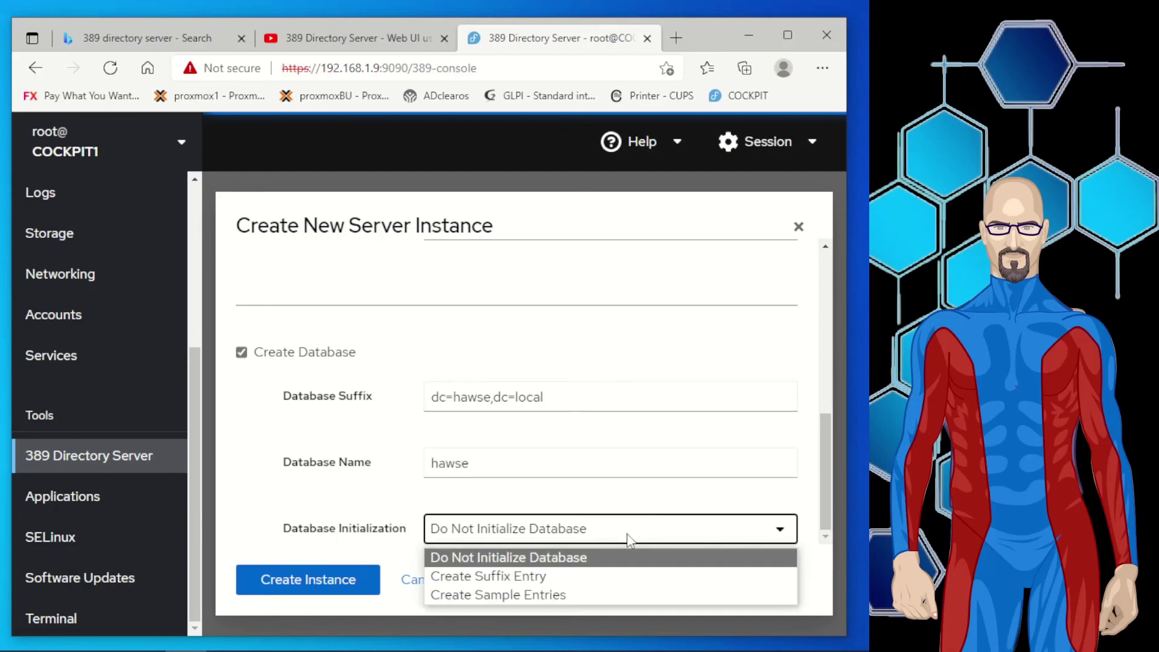
left_click(525, 578)
scroll(323, 527, "up", 1)
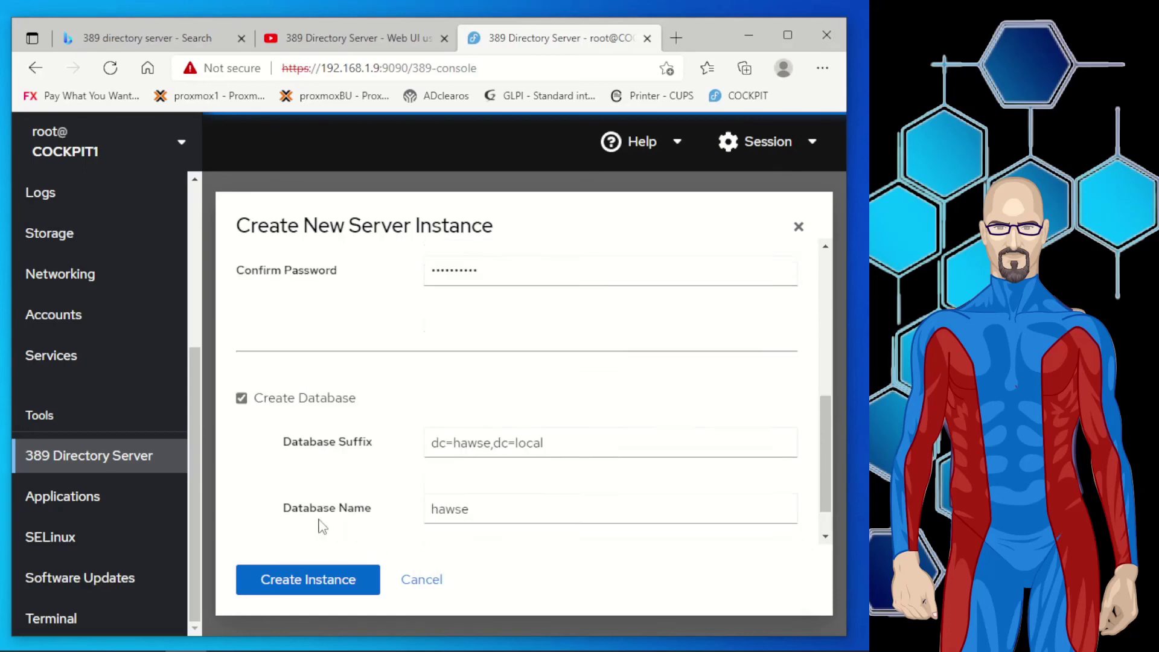
scroll(323, 527, "up", 3)
scroll(317, 526, "down", 4)
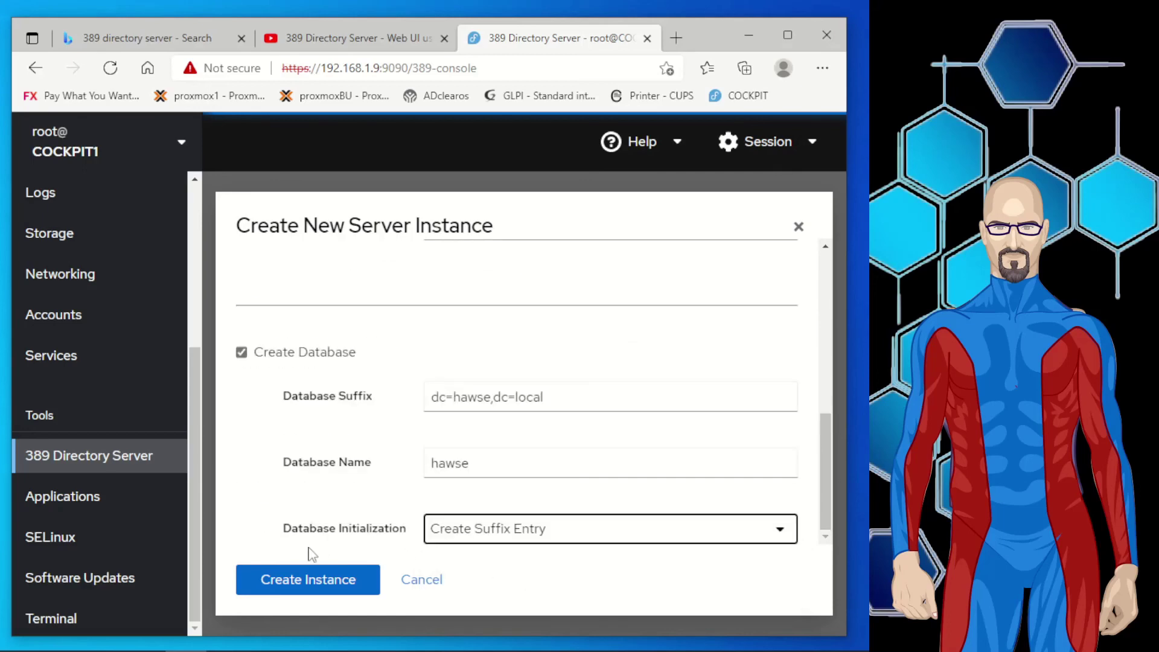
left_click(305, 581)
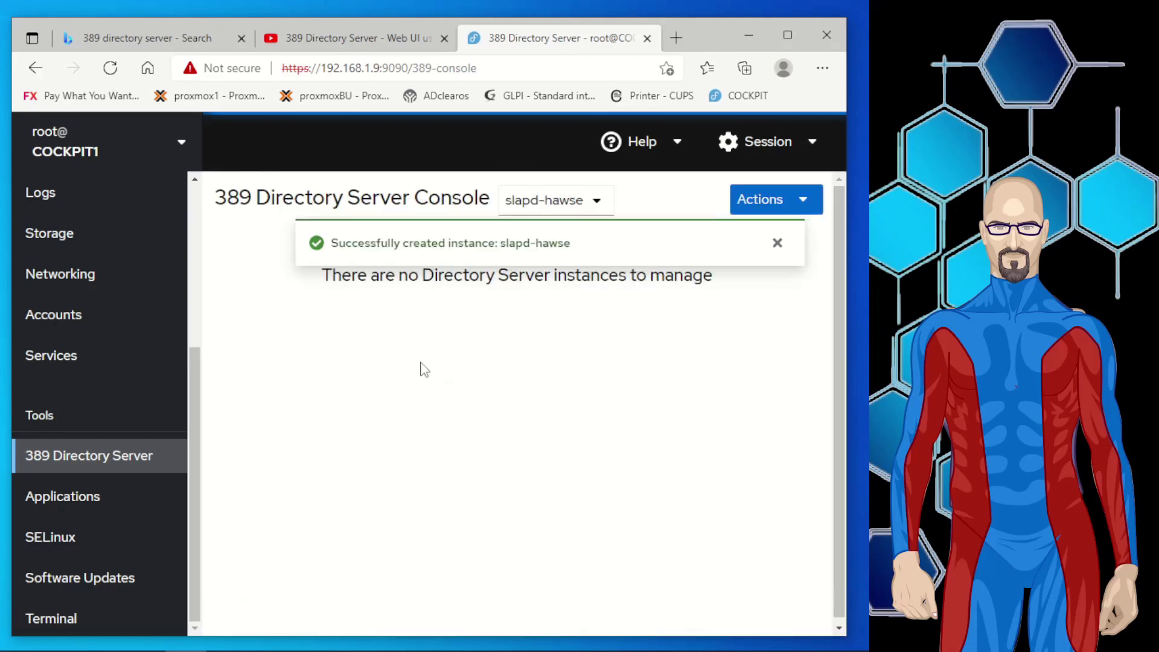
Open the new slapd-hawse instance's Schema view listing its object classes.
left_click(489, 376)
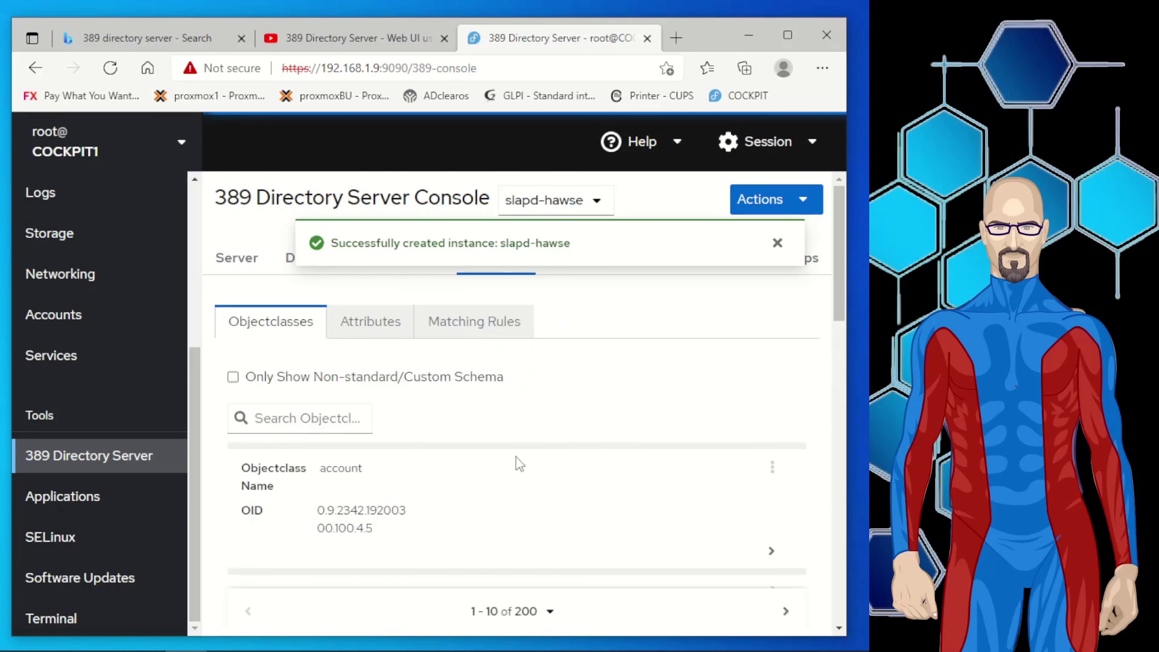
Scroll through the slapd-hawse Objectclasses list from account onward and back up.
scroll(474, 457, "down", 10)
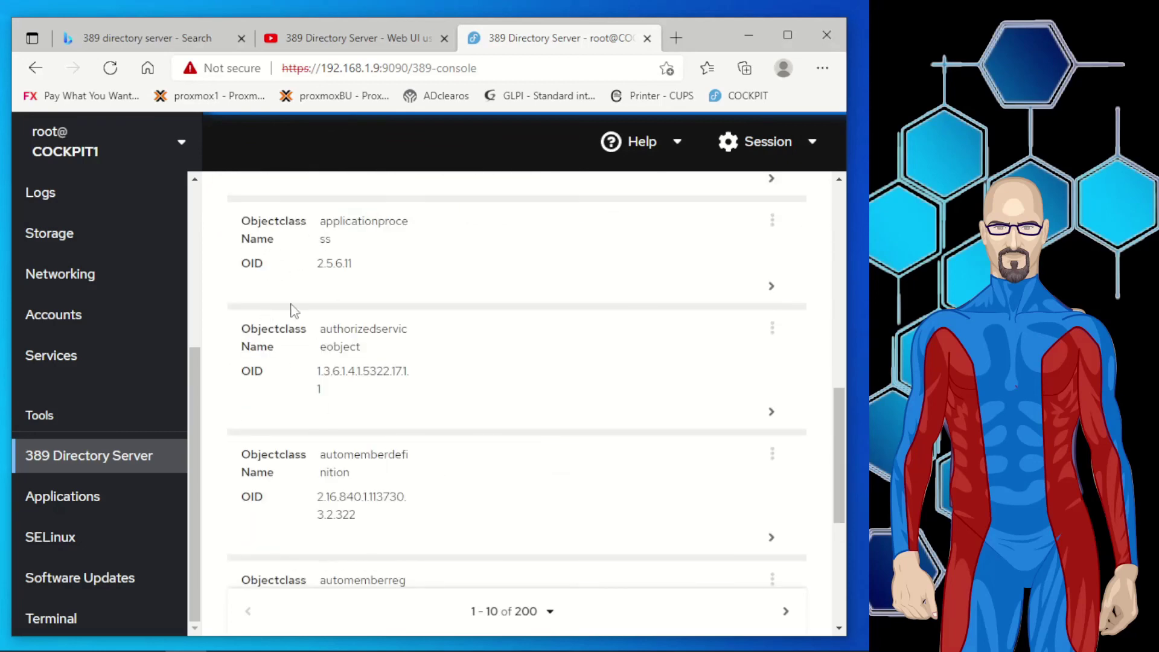
scroll(366, 311, "up", 5)
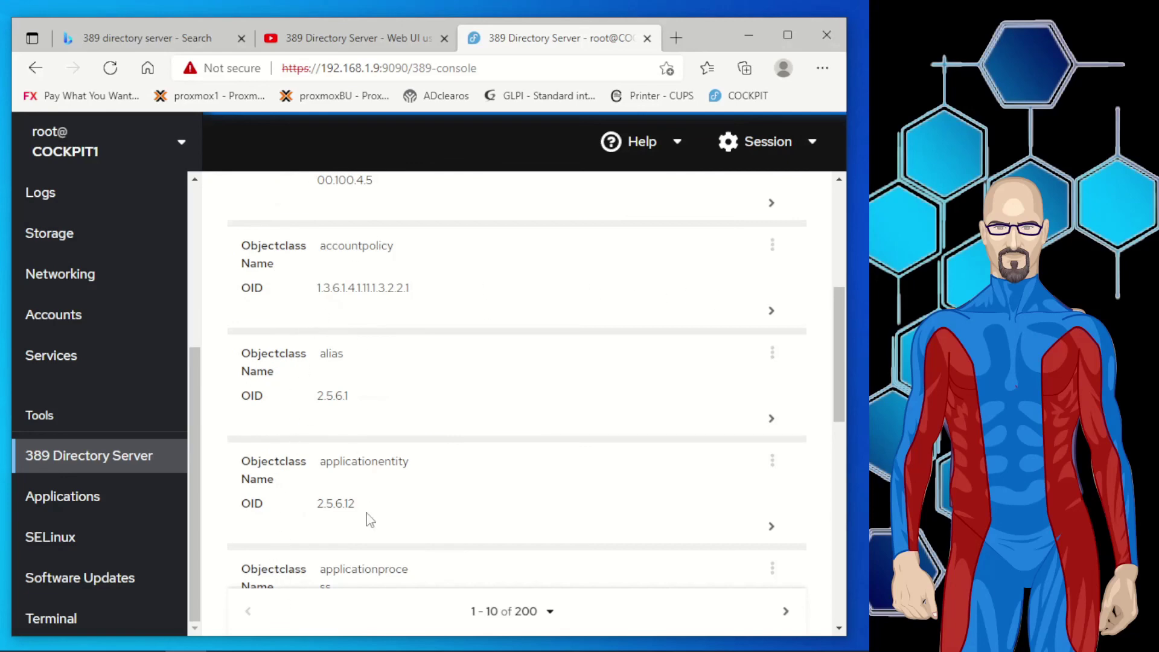
scroll(595, 338, "down", 8)
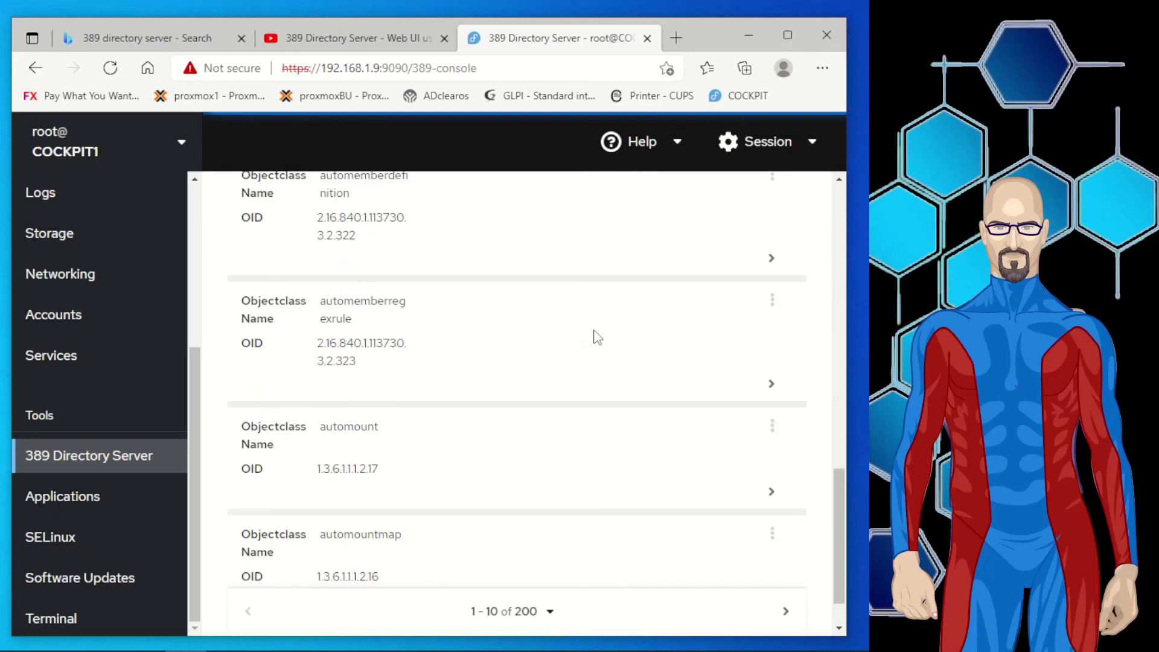
scroll(597, 337, "down", 1)
scroll(382, 323, "up", 10)
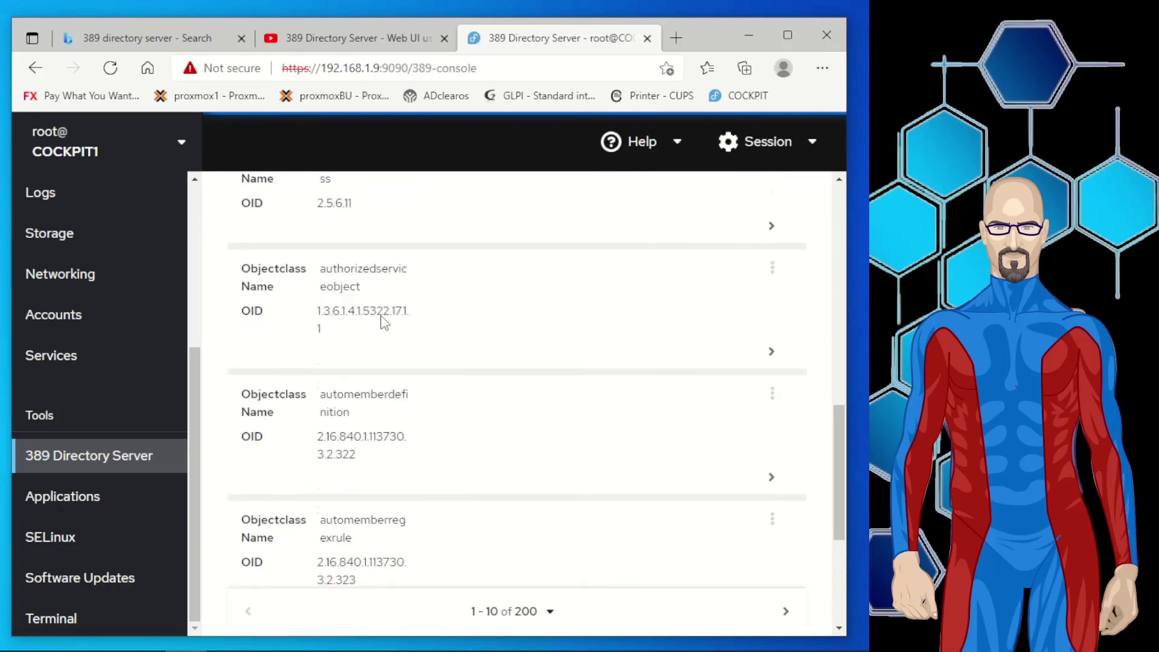
scroll(382, 323, "up", 3)
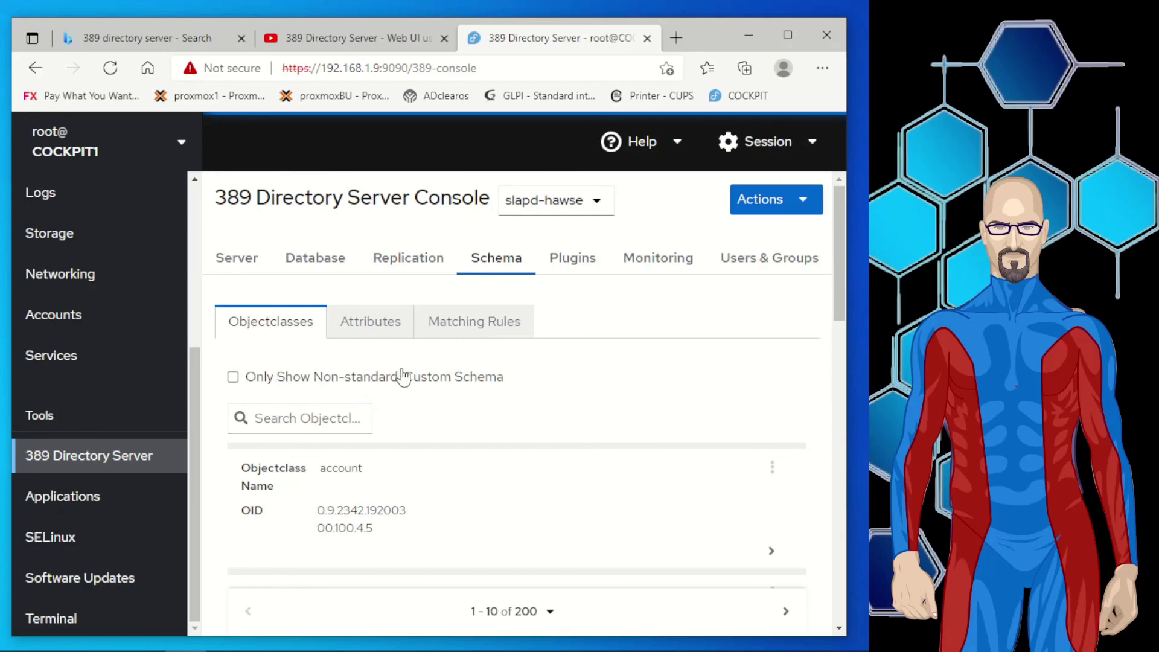
scroll(475, 390, "down", 3)
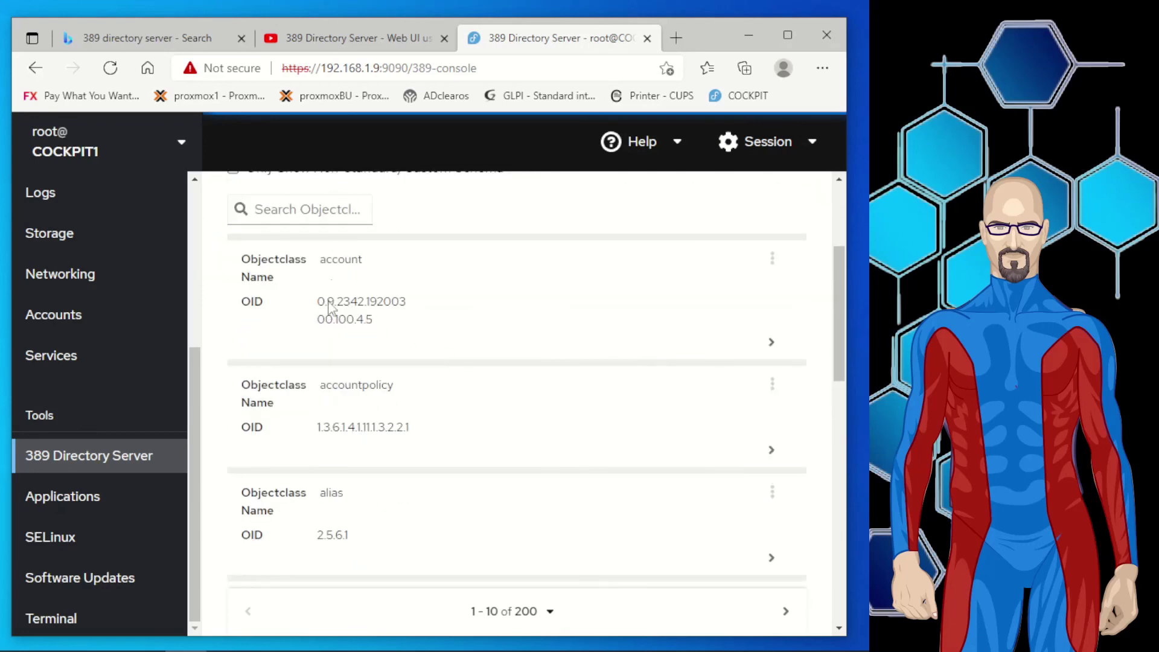
scroll(389, 423, "down", 3)
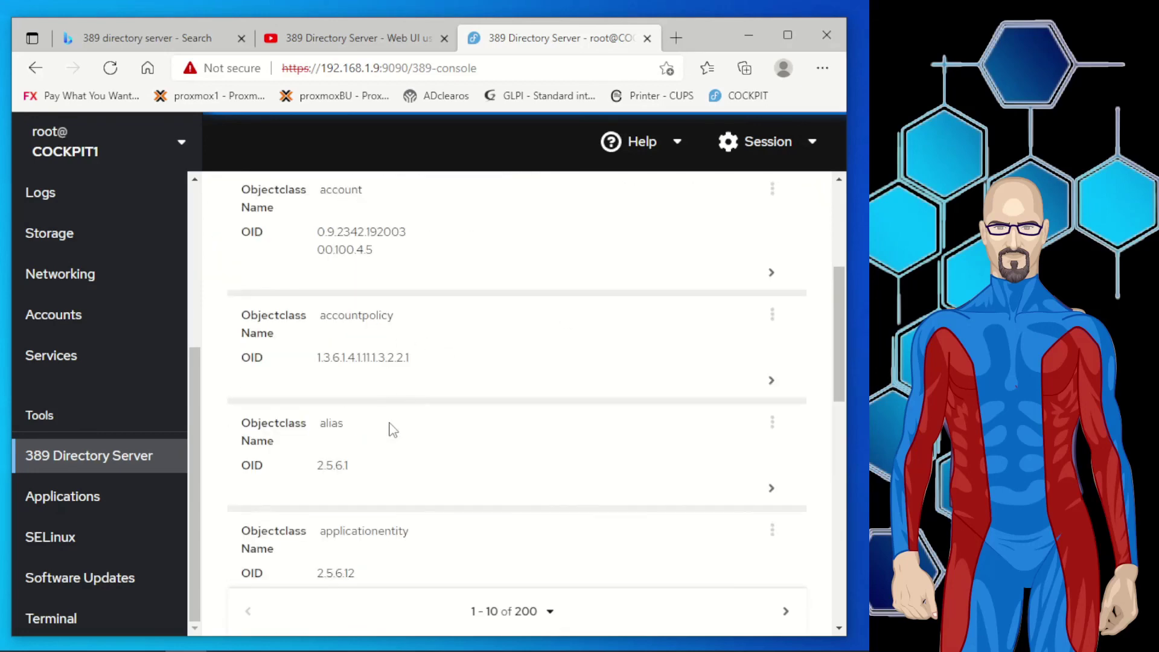
scroll(362, 378, "down", 4)
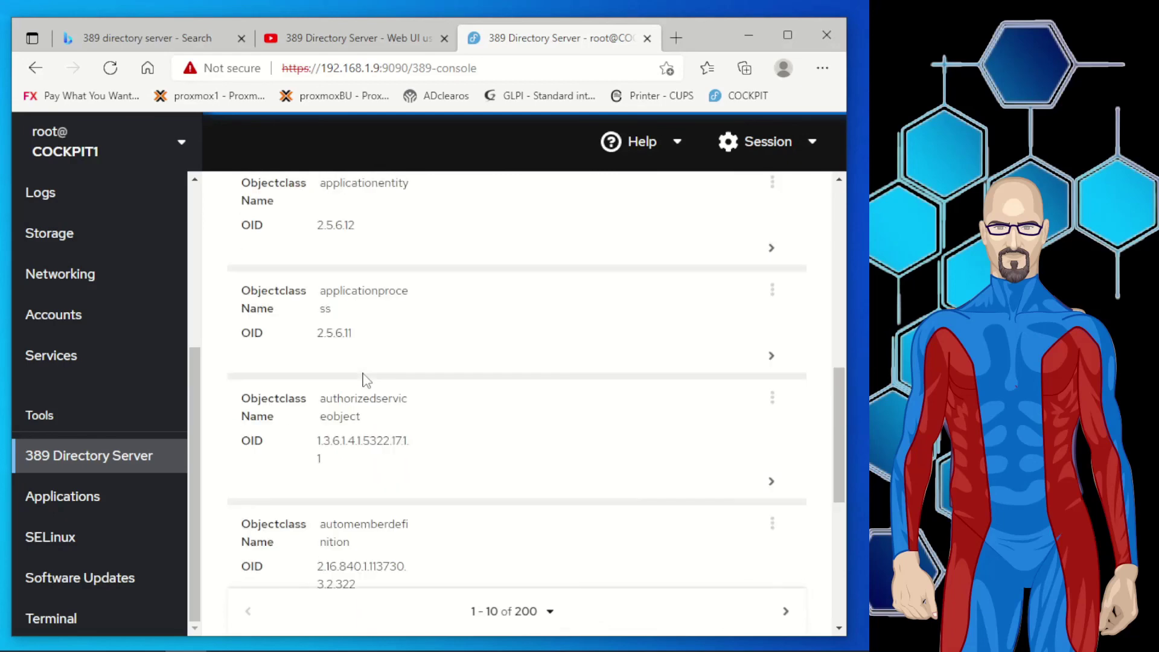
scroll(392, 474, "down", 3)
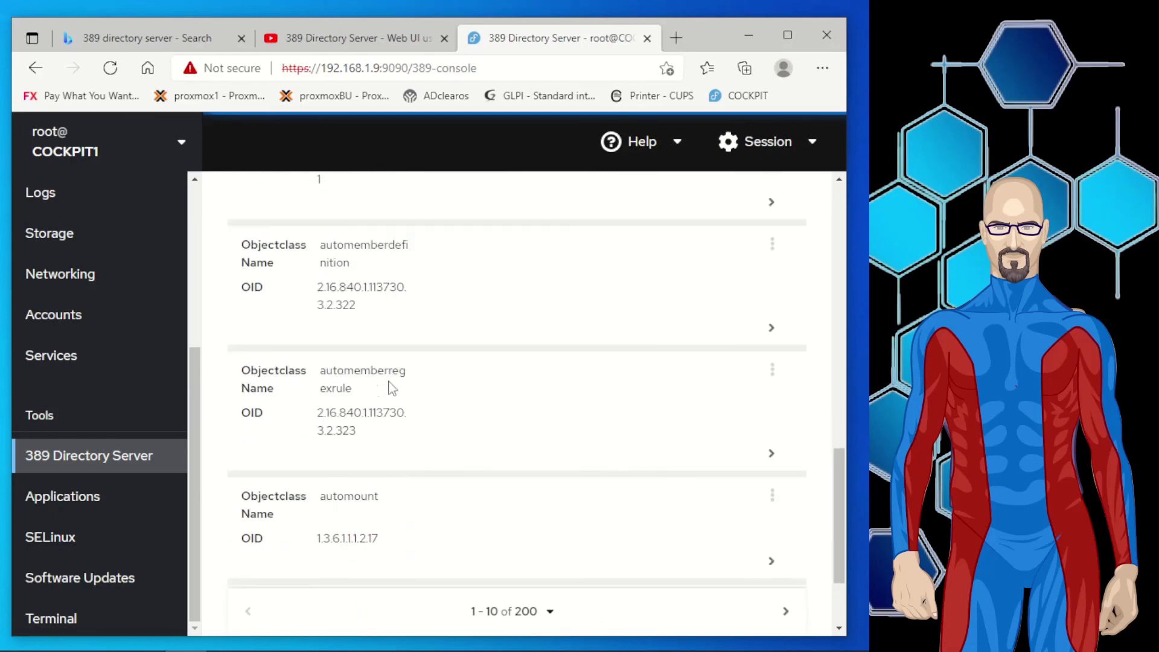
scroll(369, 416, "up", 10)
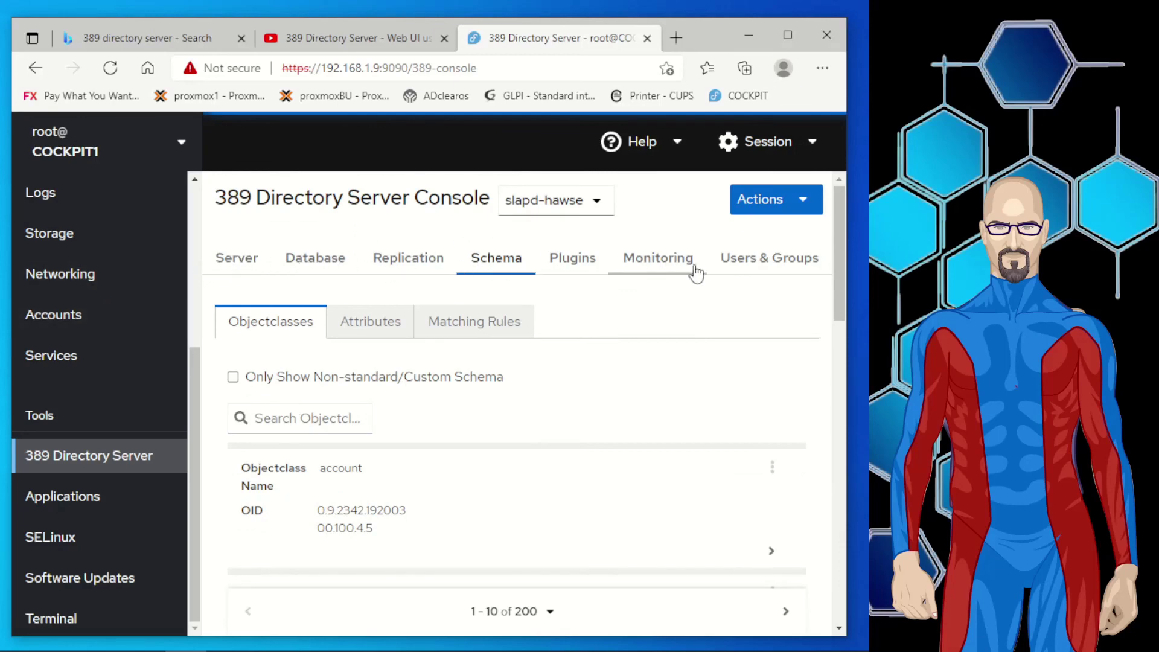
View the slapd-hawse Database tab: 5000 look-through limit, 4000 ID list scan limit, suffix dc=hawse,dc=local.
left_click(304, 270)
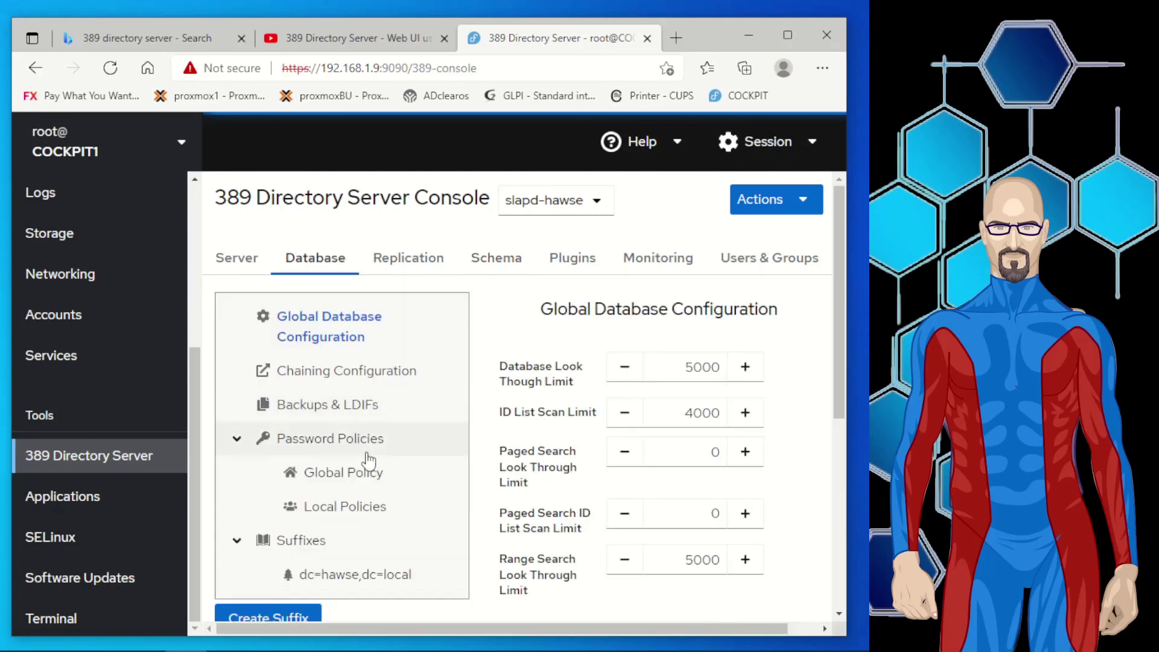
scroll(502, 350, "down", 5)
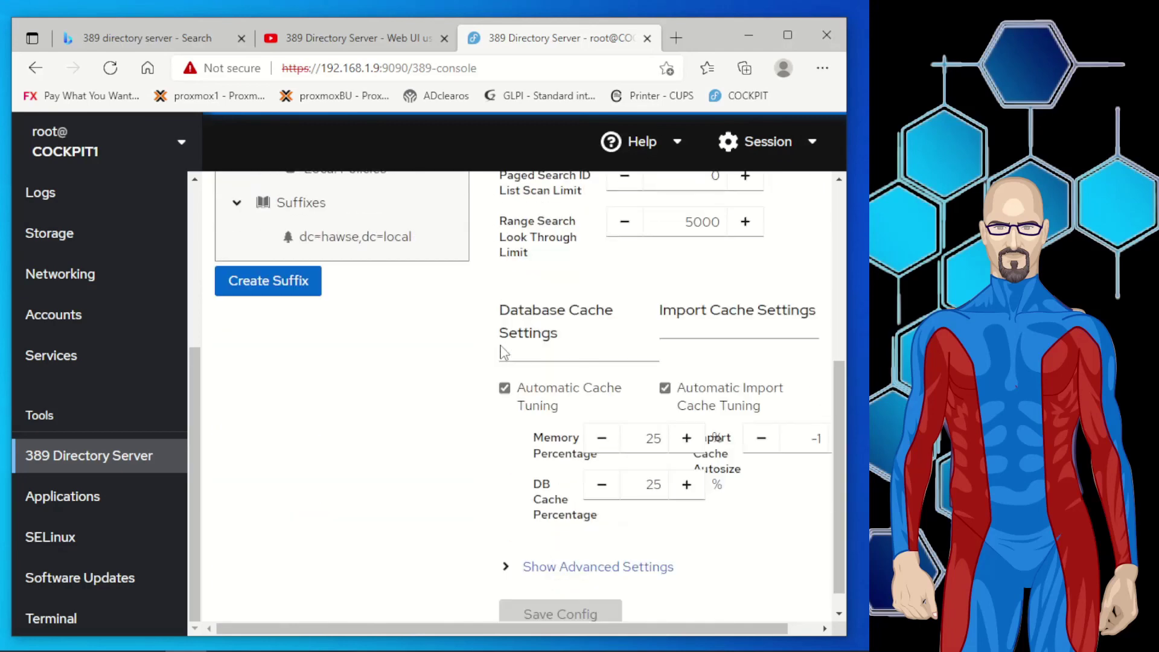
scroll(416, 494, "up", 5)
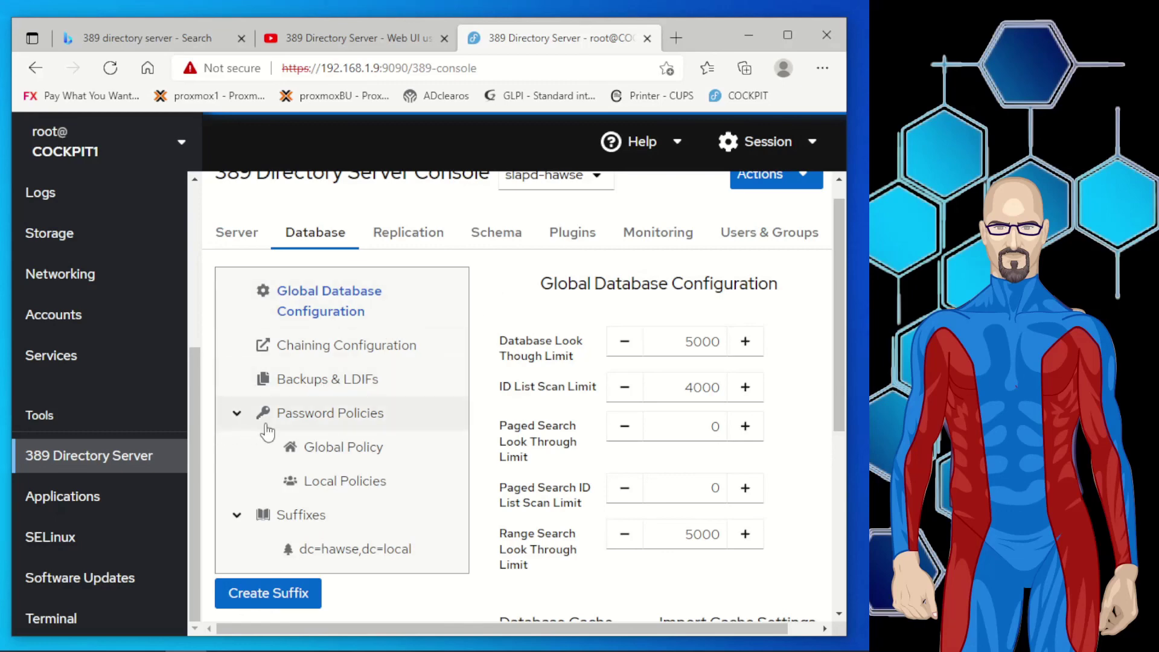
scroll(488, 353, "up", 1)
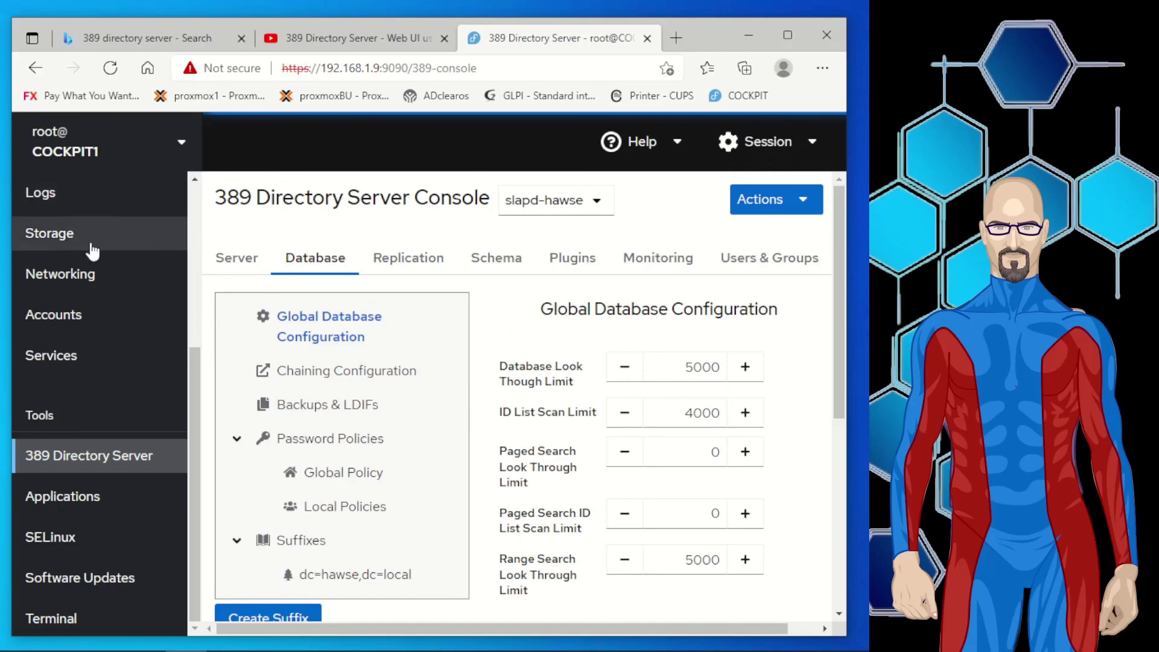
scroll(81, 372, "up", 5)
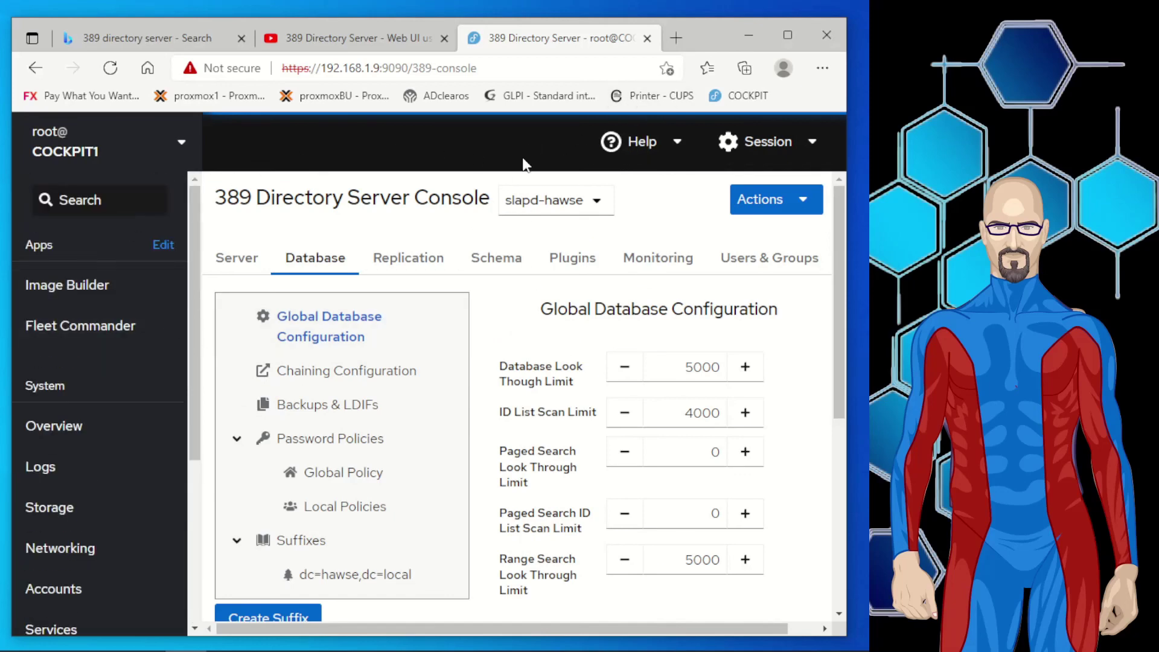
mouse_move(96, 649)
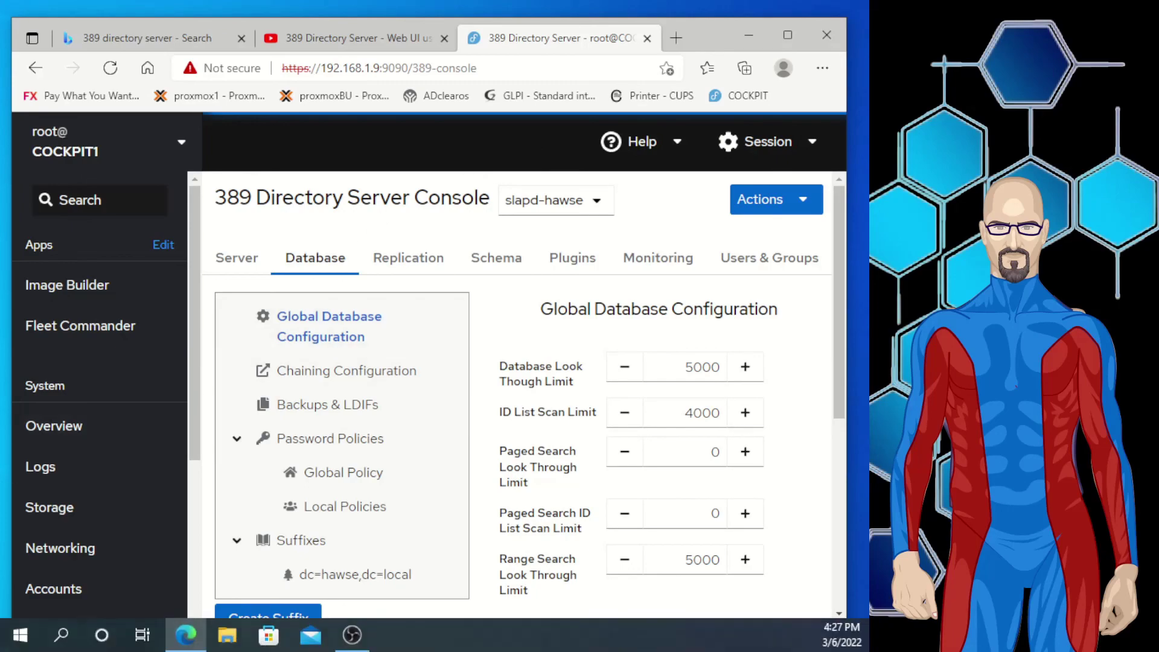